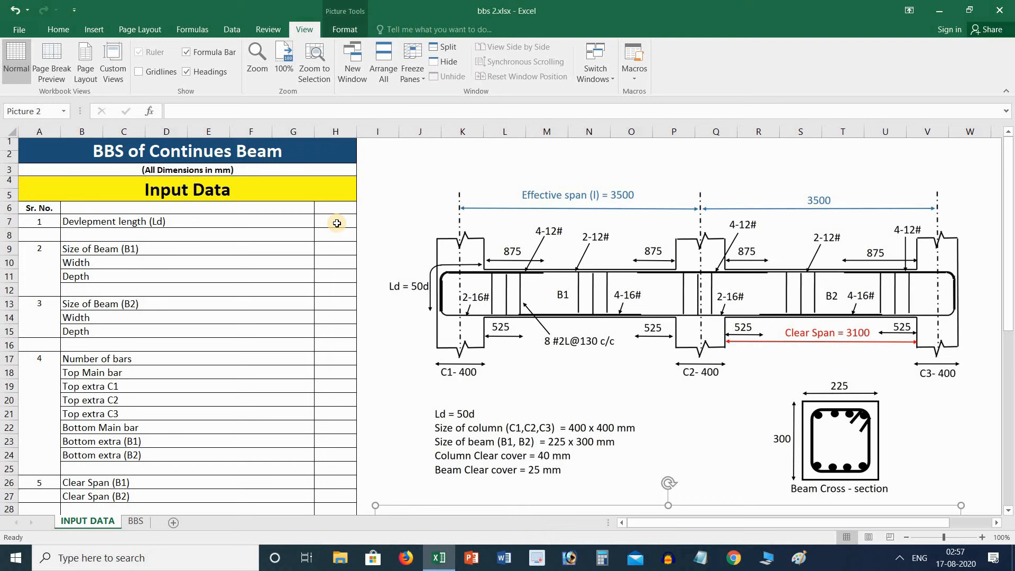
Step: Enter 50 as the development length (Ld) in H7 of the input data
{"action": "left_click", "coordinate": [337, 223]}
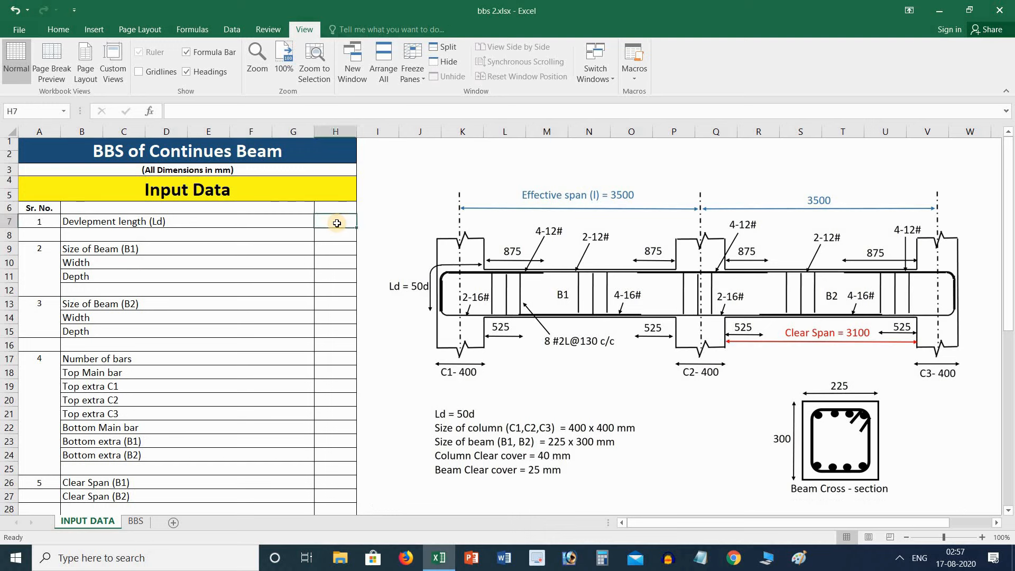
{"action": "type", "text": "5"}
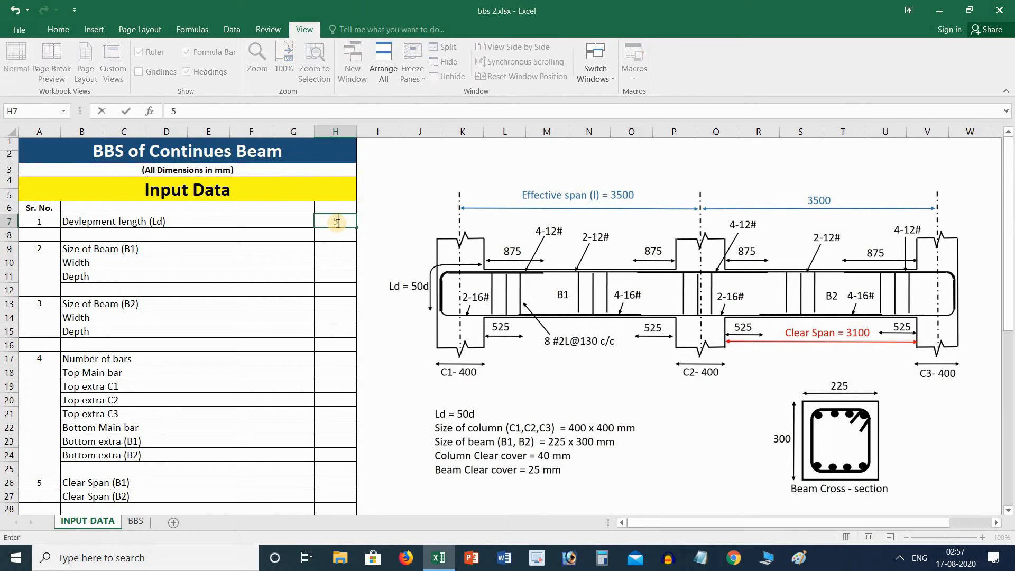
{"action": "type", "text": "0"}
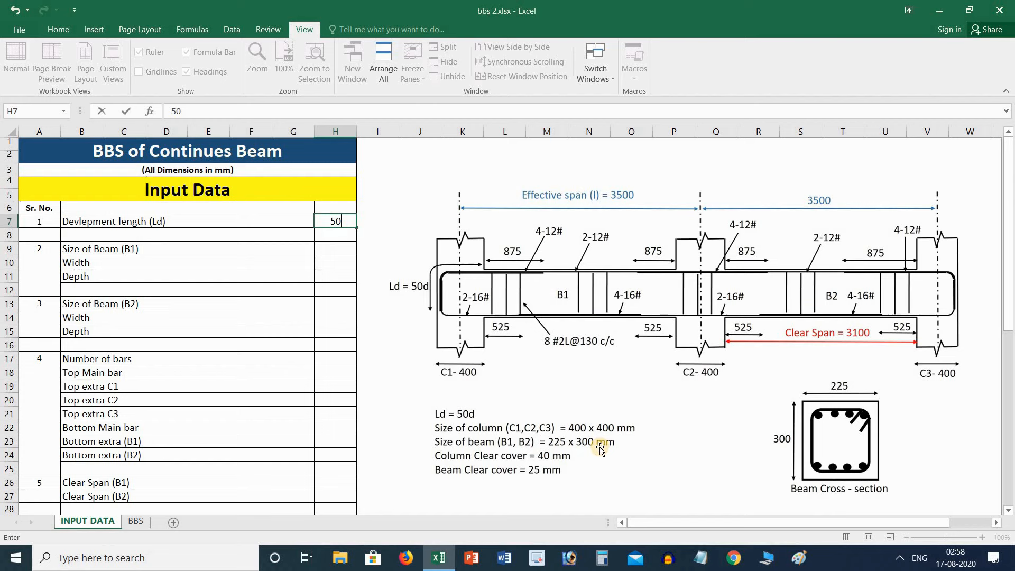
Step: Enter the size of beam B1 in H10:H11, with width 225 and depth 300
{"action": "left_click", "coordinate": [340, 264]}
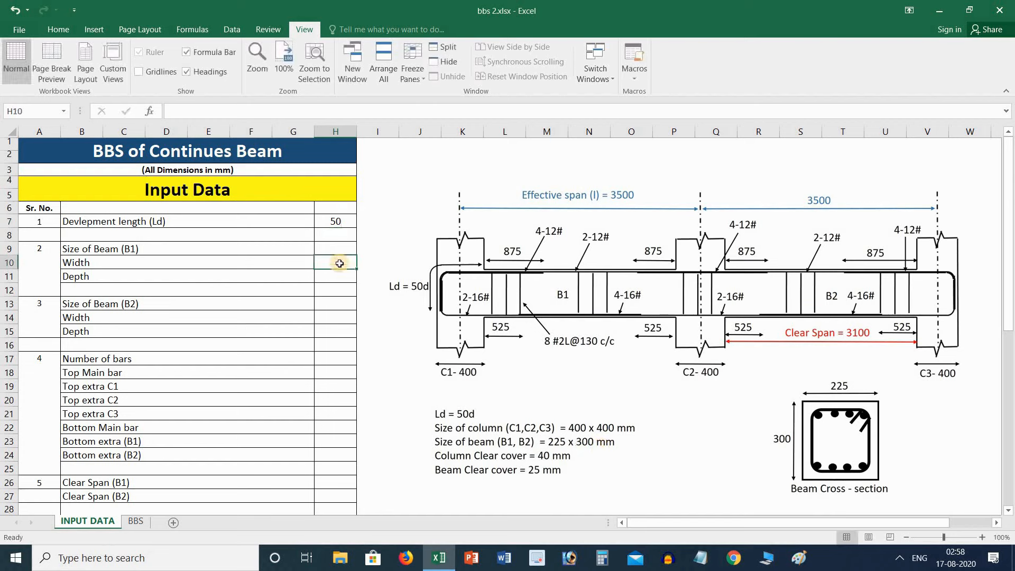
{"action": "type", "text": "225"}
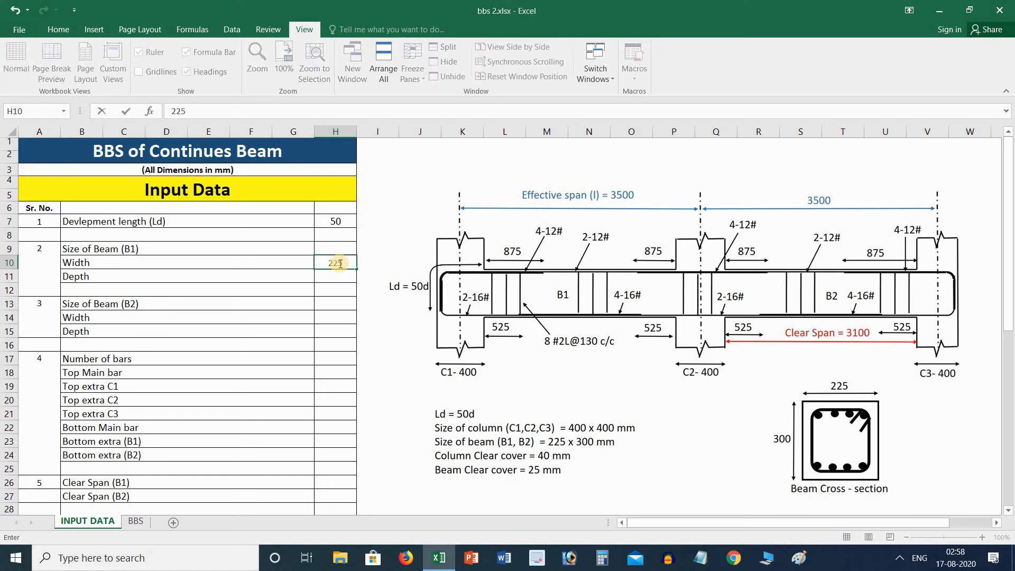
{"action": "key", "text": "Return"}
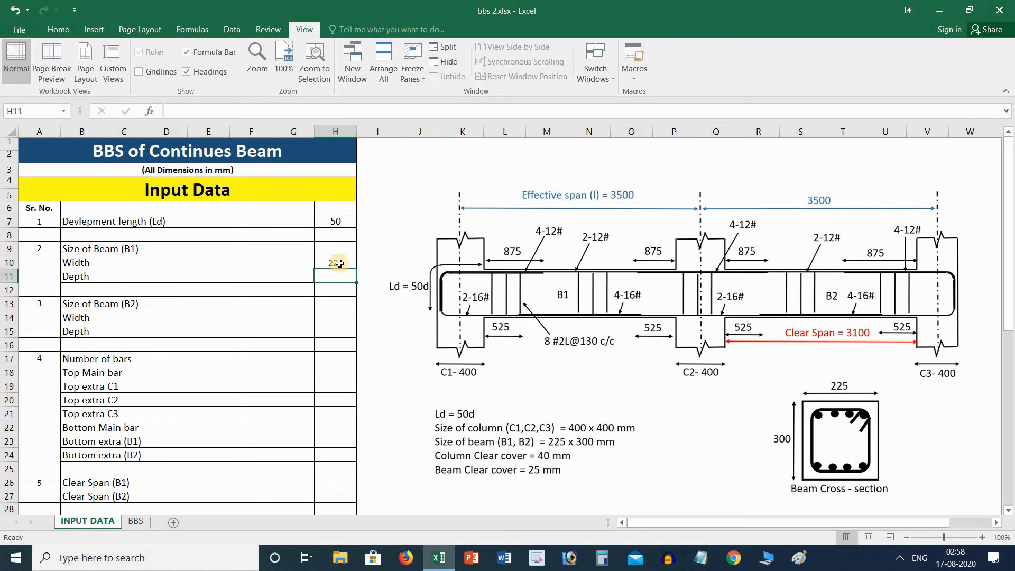
{"action": "type", "text": "300"}
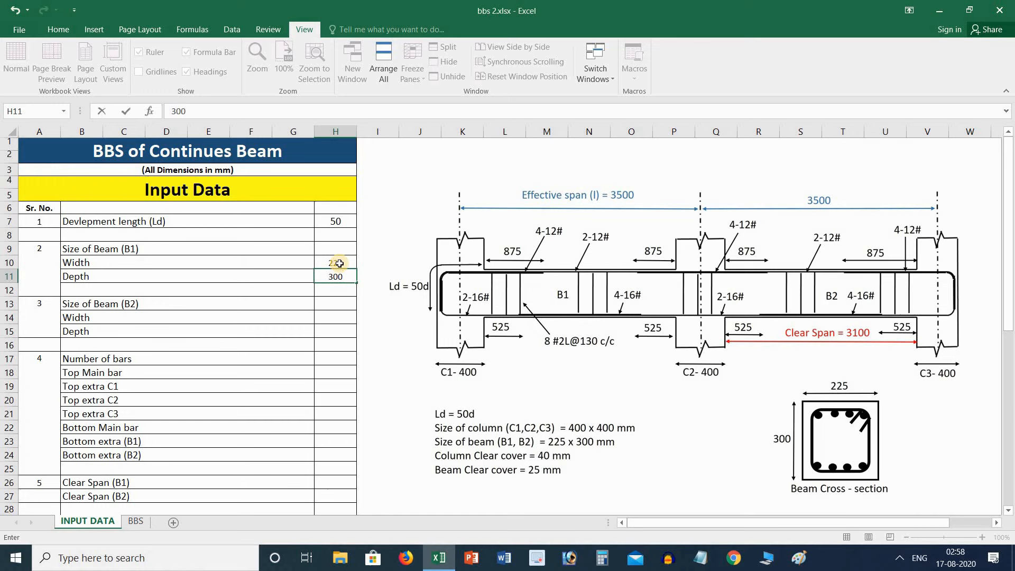
{"action": "key", "text": "ctrl+Return"}
Step: Enter the size of beam B2 in H14:H15, with width 225 and depth 300
{"action": "key", "text": "Down"}
{"action": "key", "text": "Down"}
{"action": "key", "text": "Down"}
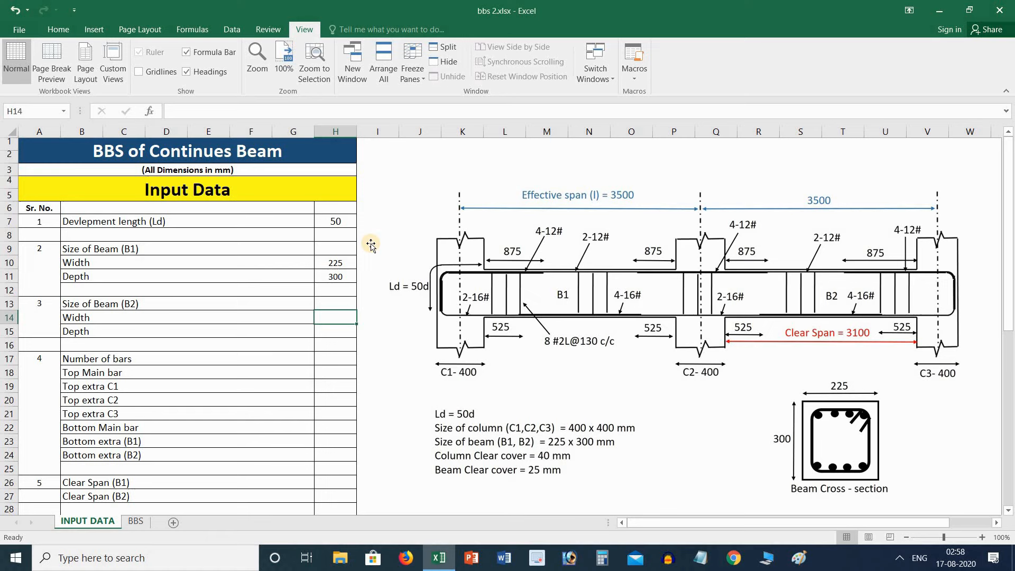
{"action": "type", "text": "225"}
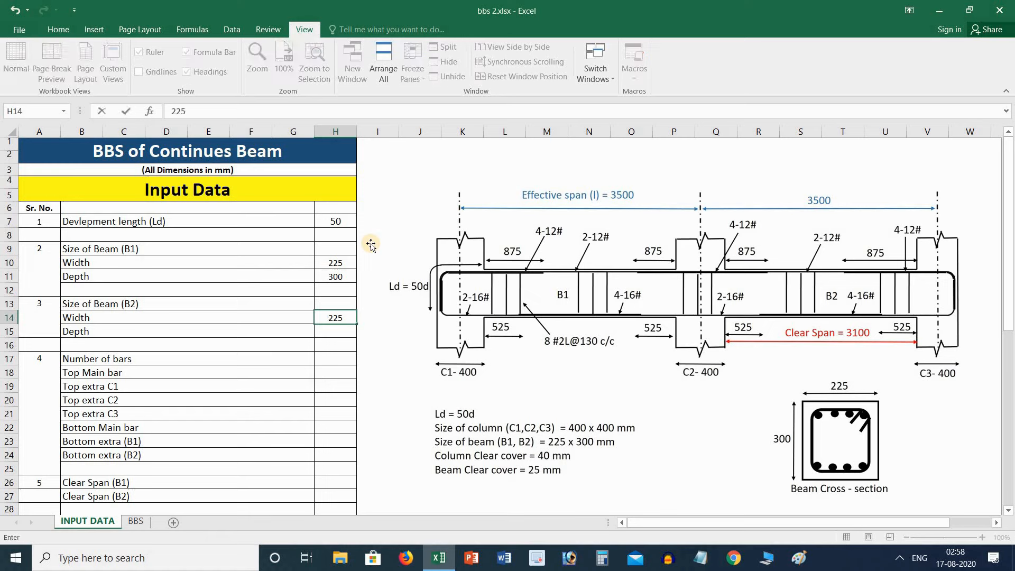
{"action": "key", "text": "Return"}
{"action": "type", "text": "300"}
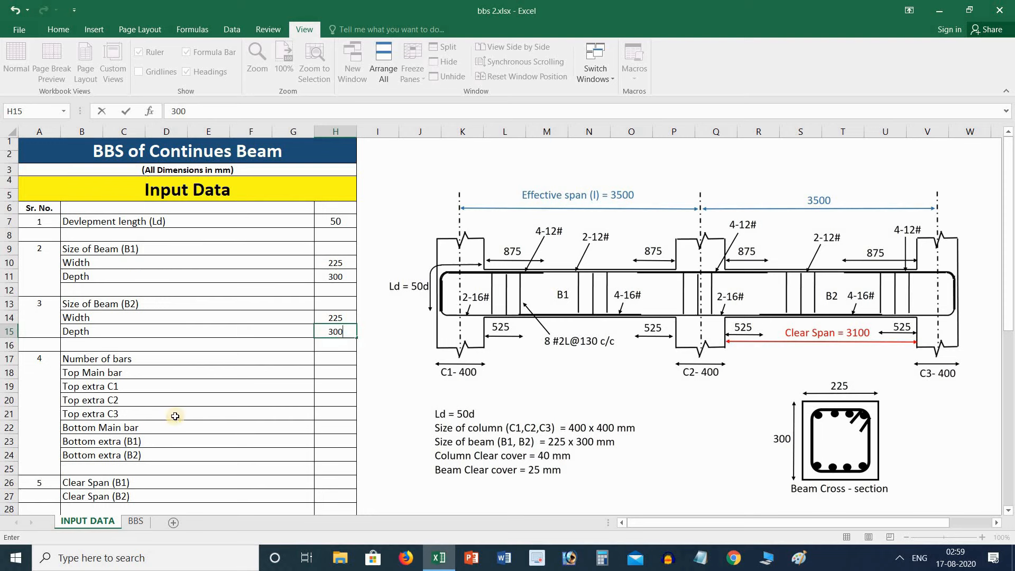
Step: Set the number of bars to 2 each for the top main bar and the top extra bars at C1, C2 and C3
{"action": "left_click", "coordinate": [331, 372]}
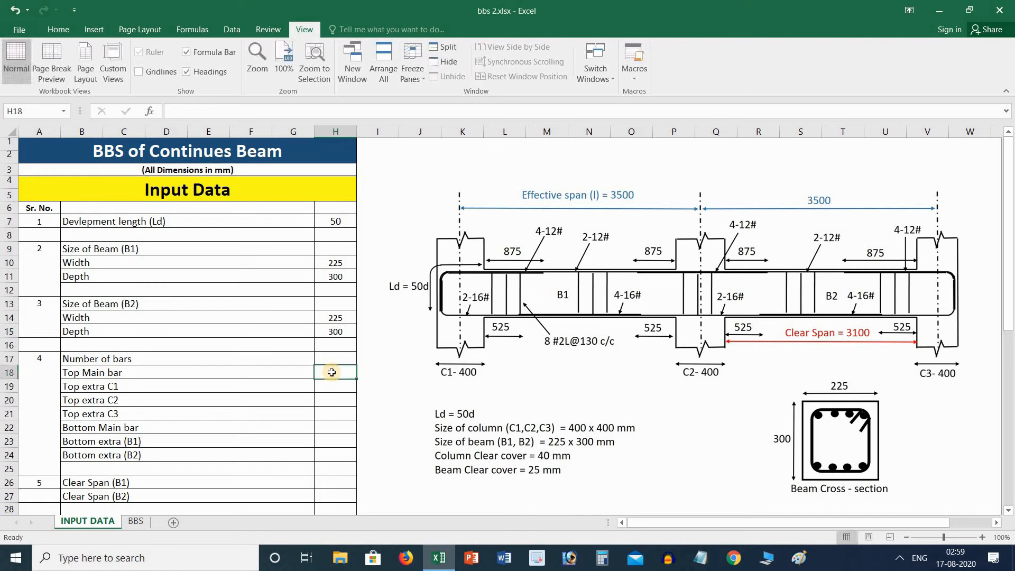
{"action": "type", "text": "2"}
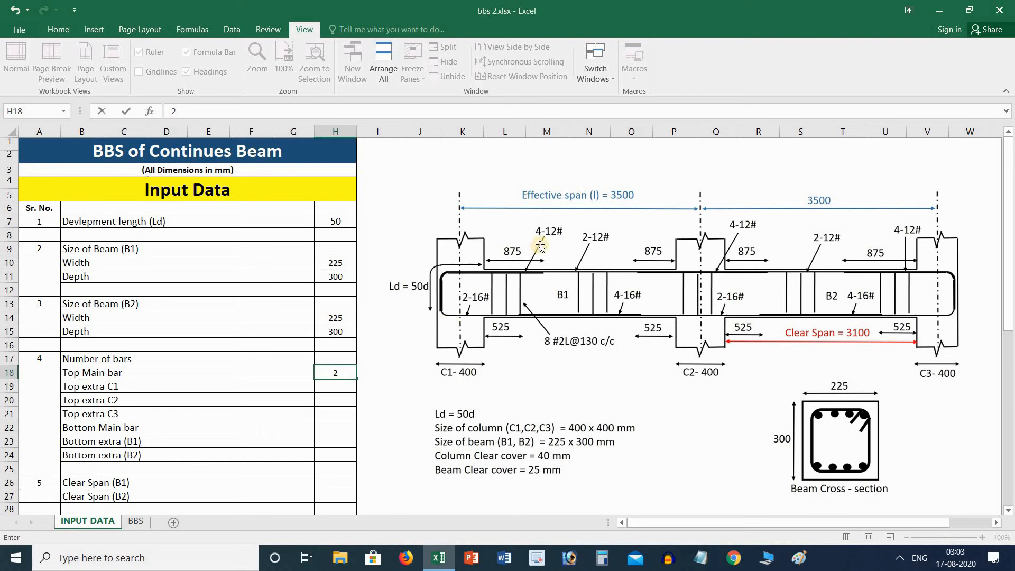
{"action": "left_click", "coordinate": [342, 390]}
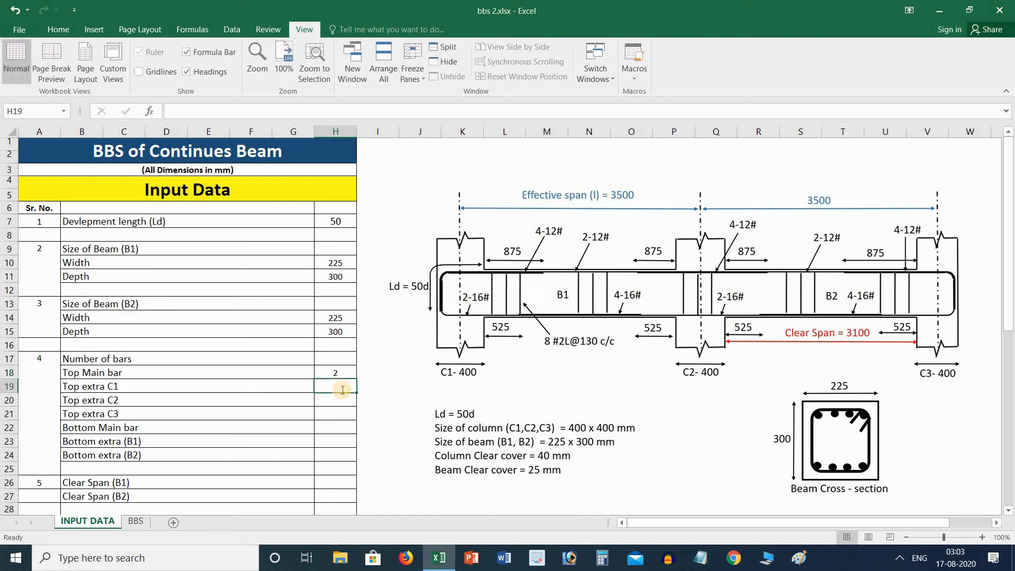
{"action": "type", "text": "2"}
{"action": "key", "text": "Return"}
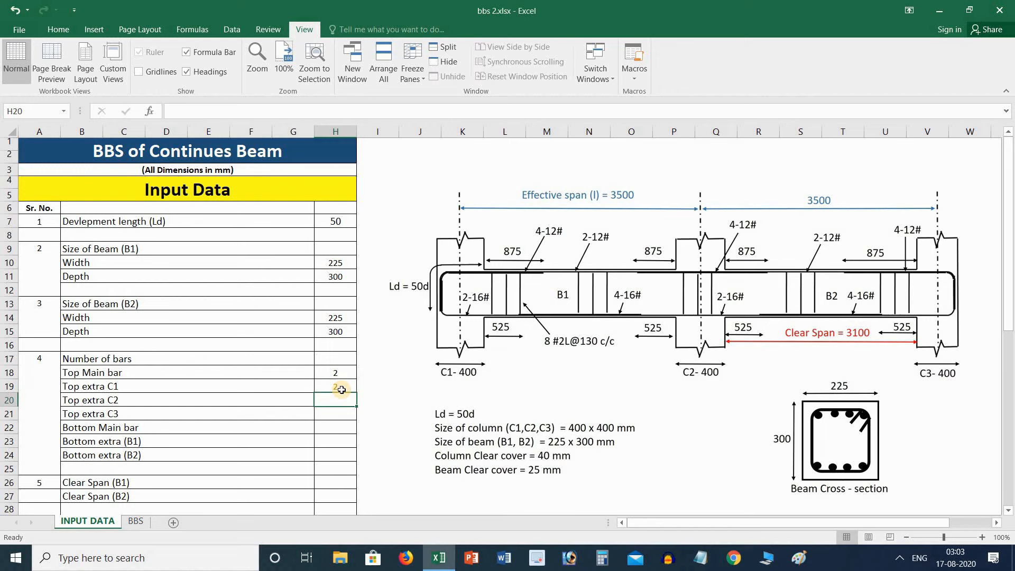
{"action": "type", "text": "2"}
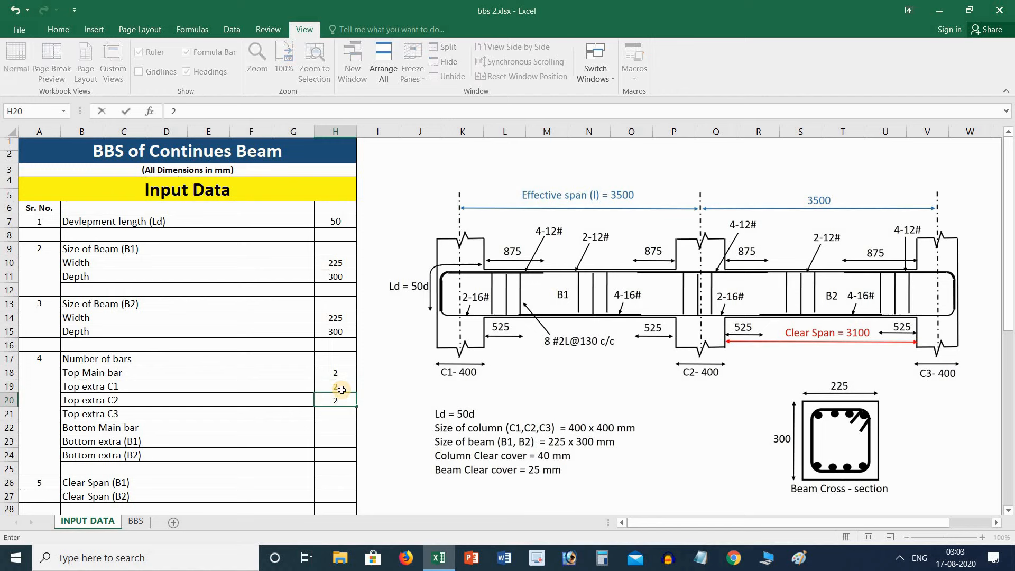
{"action": "key", "text": "Return"}
{"action": "type", "text": "2"}
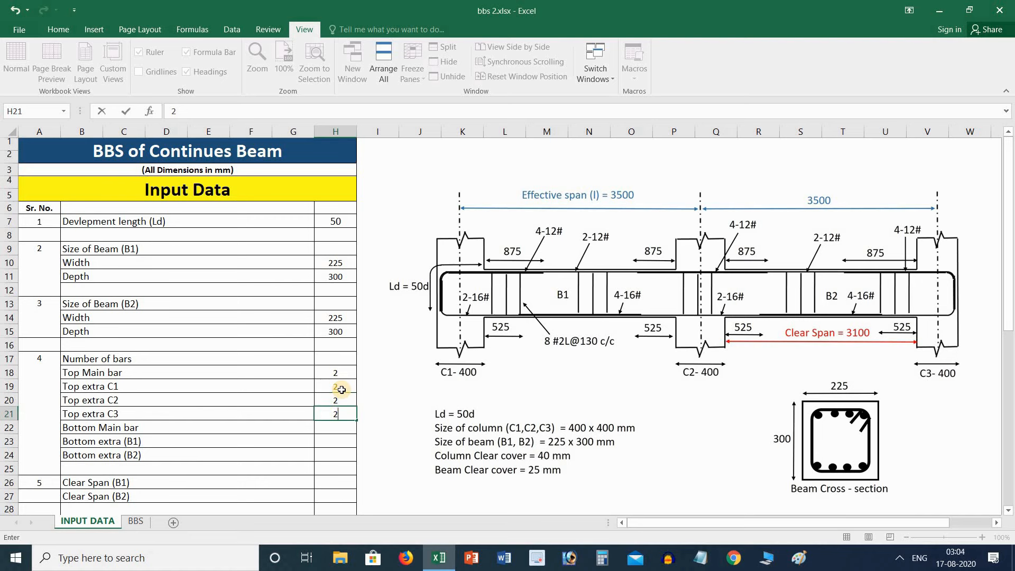
Step: Set the number of bars to 2 each for the bottom main bar and the bottom extra bars of B1 and B2
{"action": "key", "text": "Return"}
{"action": "type", "text": "2"}
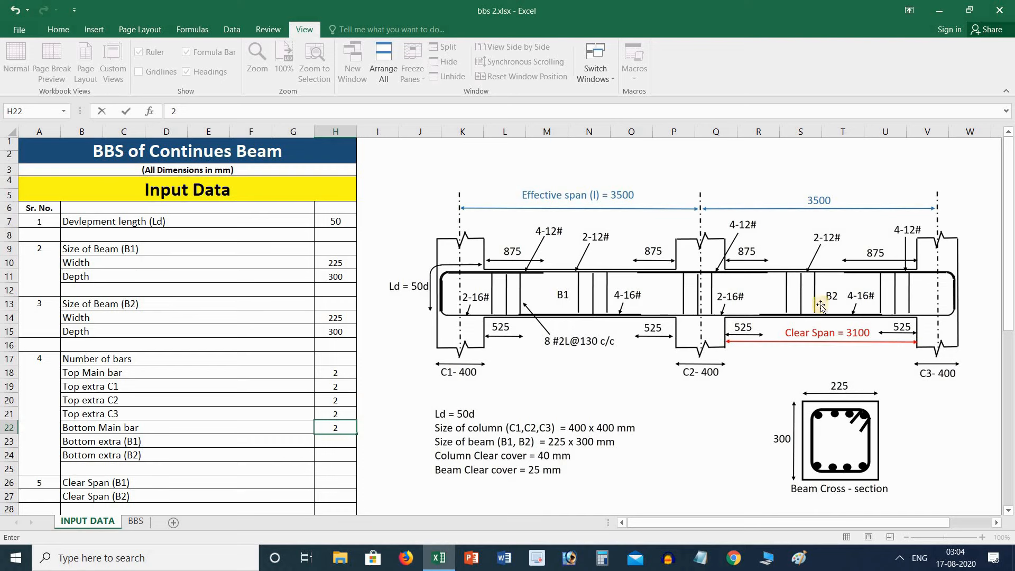
{"action": "left_click", "coordinate": [346, 440]}
{"action": "type", "text": "2"}
{"action": "key", "text": "Return"}
{"action": "scroll", "coordinate": [347, 444], "scroll_direction": "down", "scroll_amount": 7}
{"action": "type", "text": "2"}
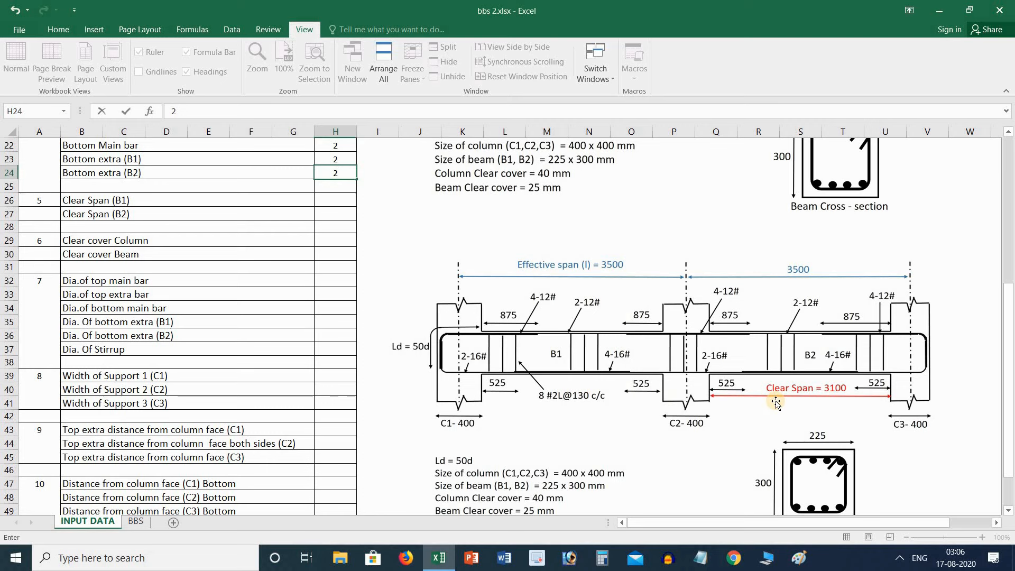
Step: Enter a clear span of 3100 for both beams B1 and B2 in H26:H27
{"action": "left_click", "coordinate": [343, 197]}
{"action": "type", "text": "3100"}
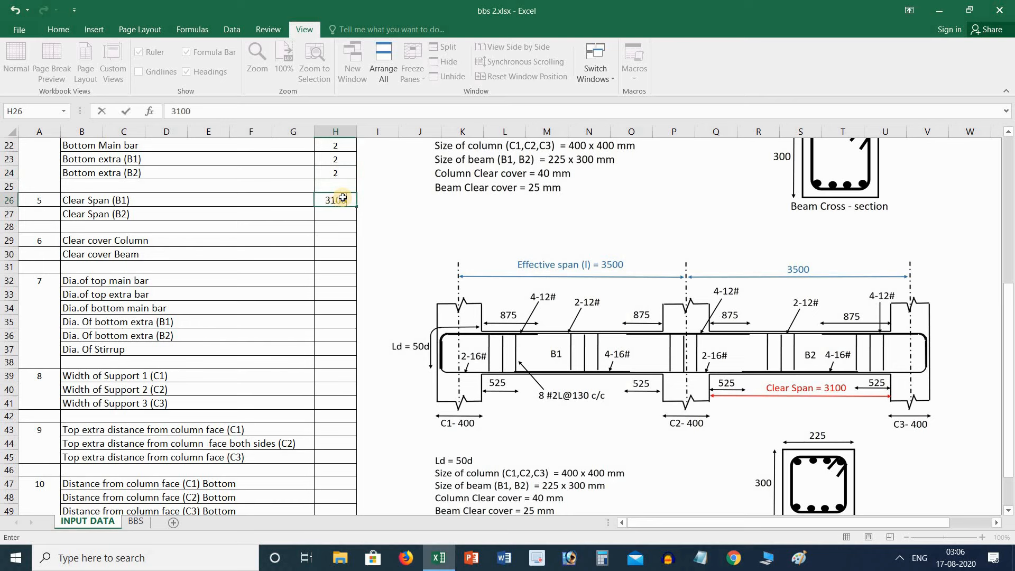
{"action": "key", "text": "Return"}
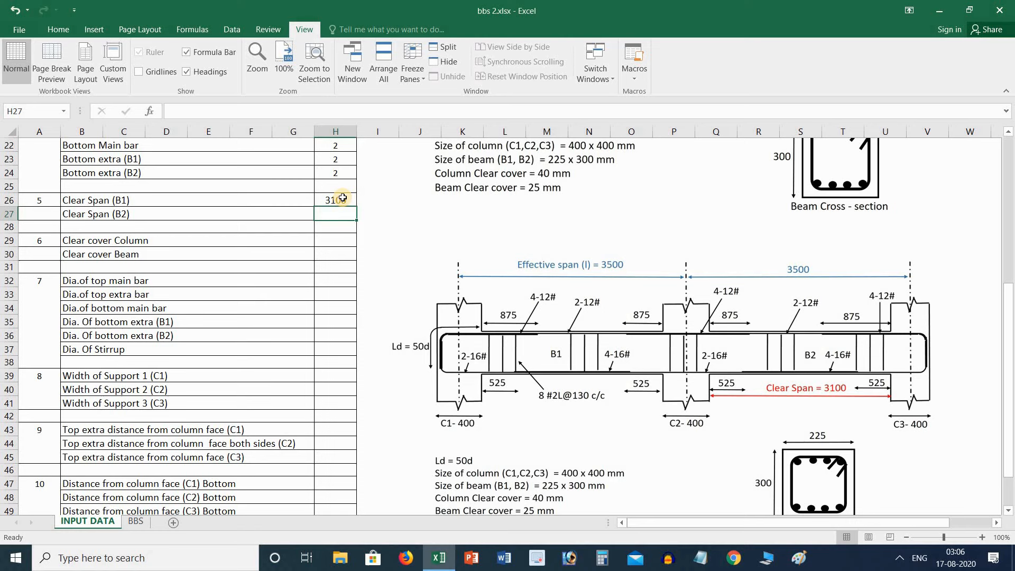
{"action": "type", "text": "3100"}
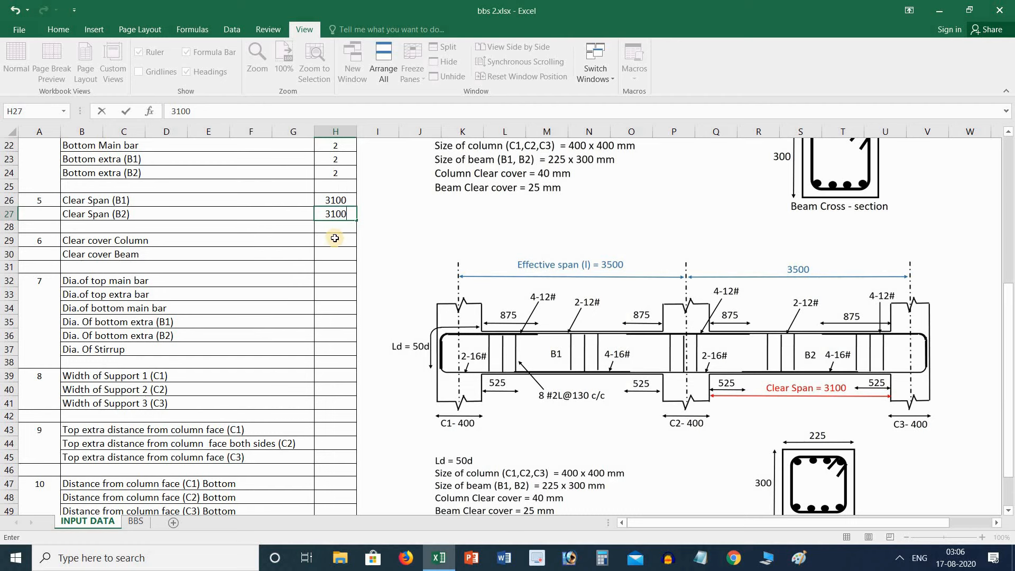
Step: Enter the clear covers in H29:H30, 40 for the column and 25 for the beam
{"action": "left_click", "coordinate": [335, 242]}
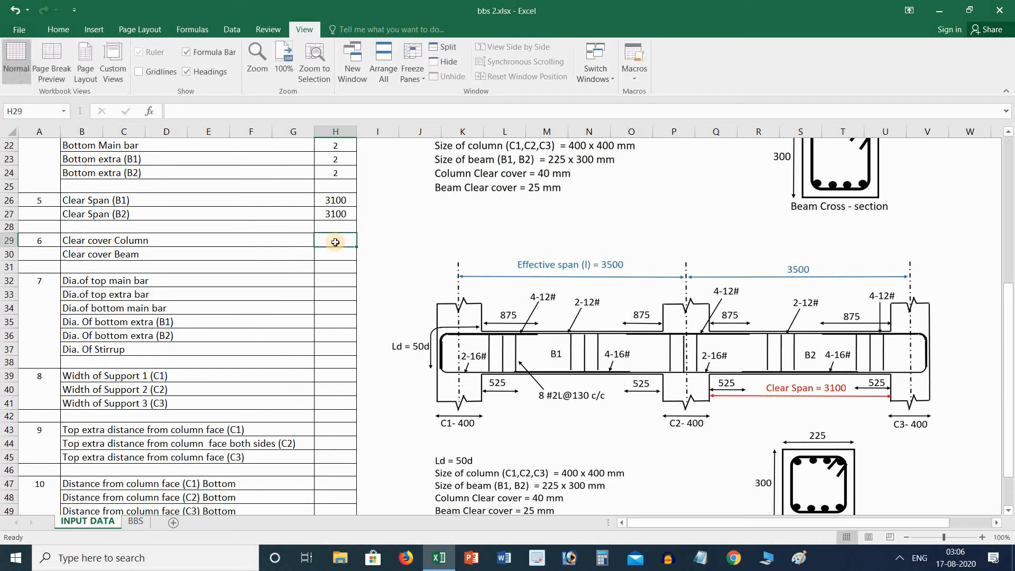
{"action": "type", "text": "40"}
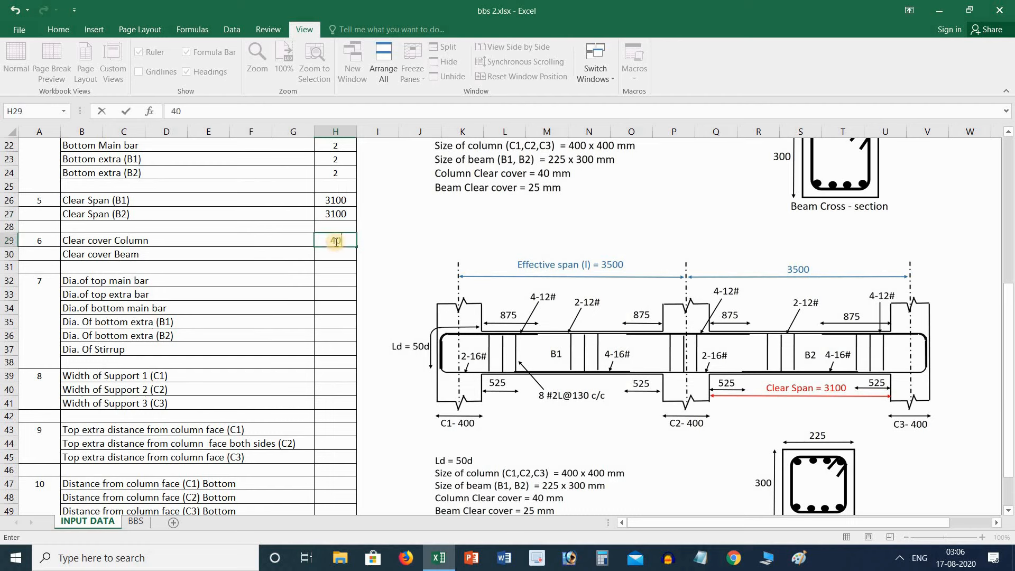
{"action": "key", "text": "Return"}
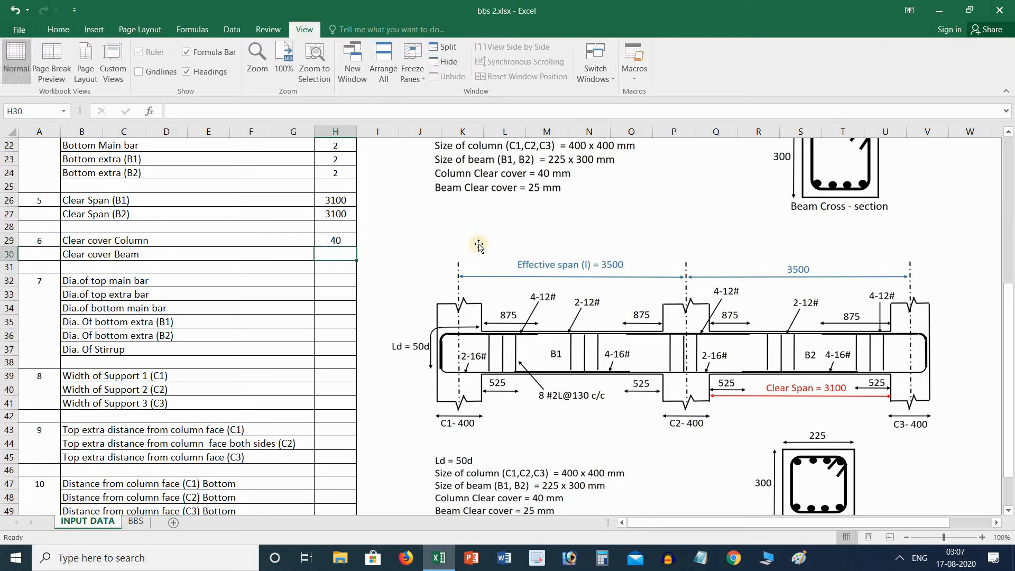
{"action": "type", "text": "25"}
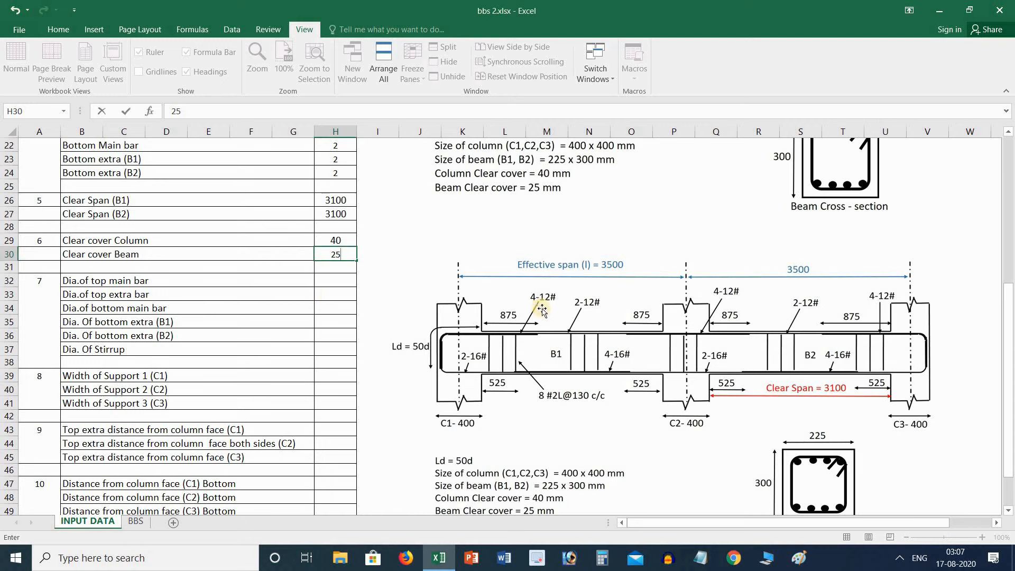
Step: Set the diameters of the top main bar and the top extra bar to 12 in H32:H33
{"action": "left_click", "coordinate": [331, 282]}
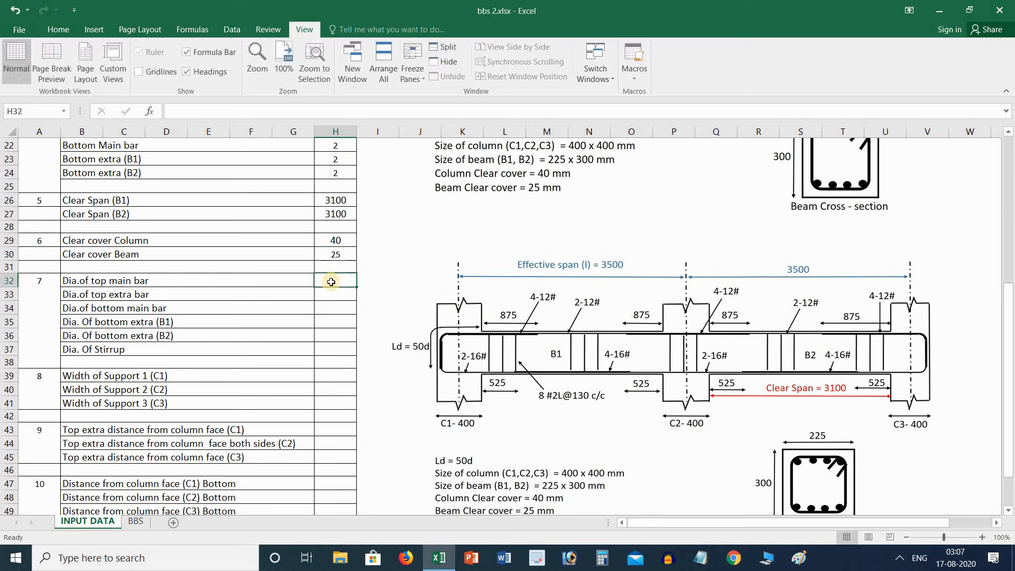
{"action": "type", "text": "12"}
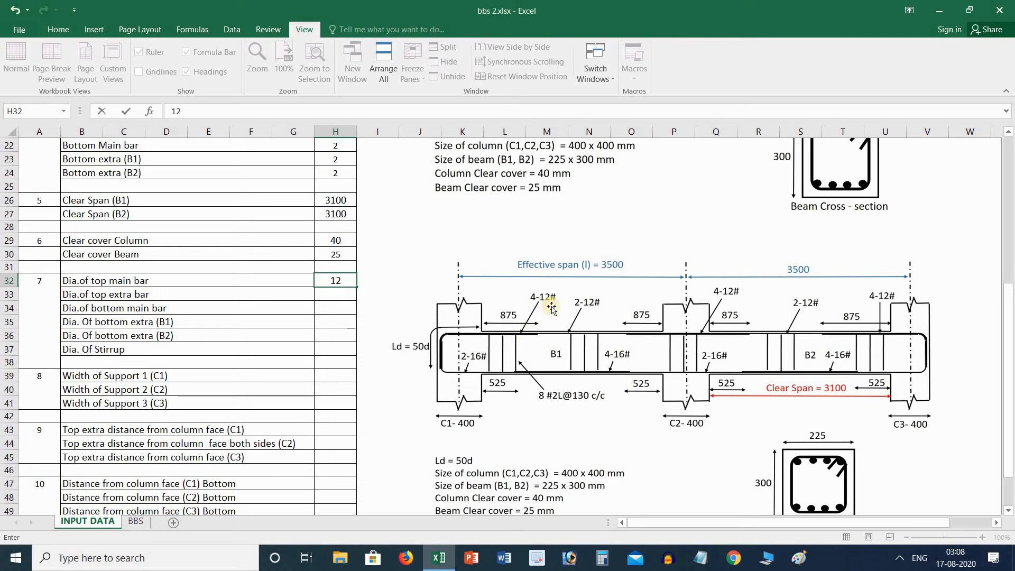
{"action": "left_click", "coordinate": [350, 294]}
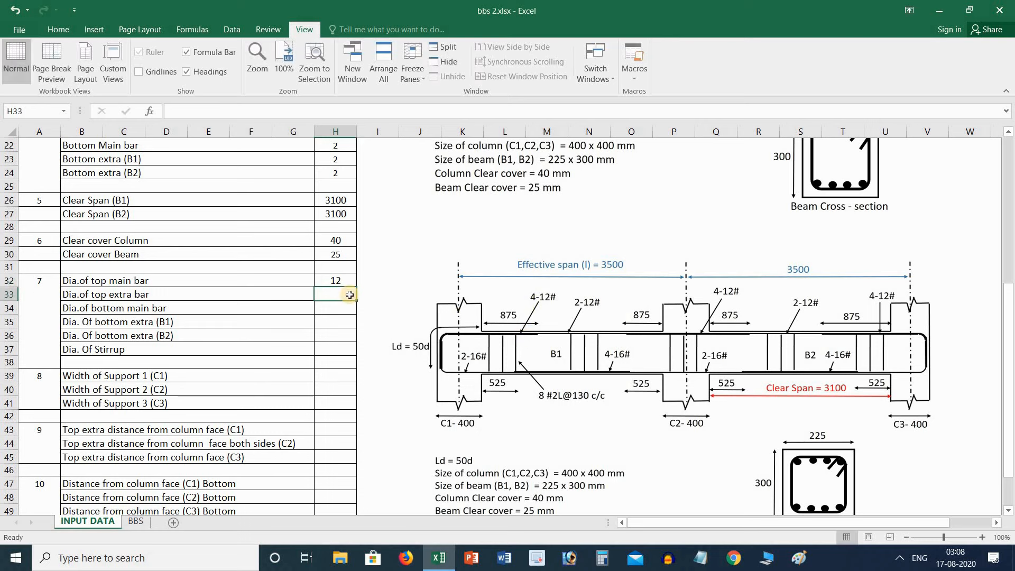
{"action": "type", "text": "12"}
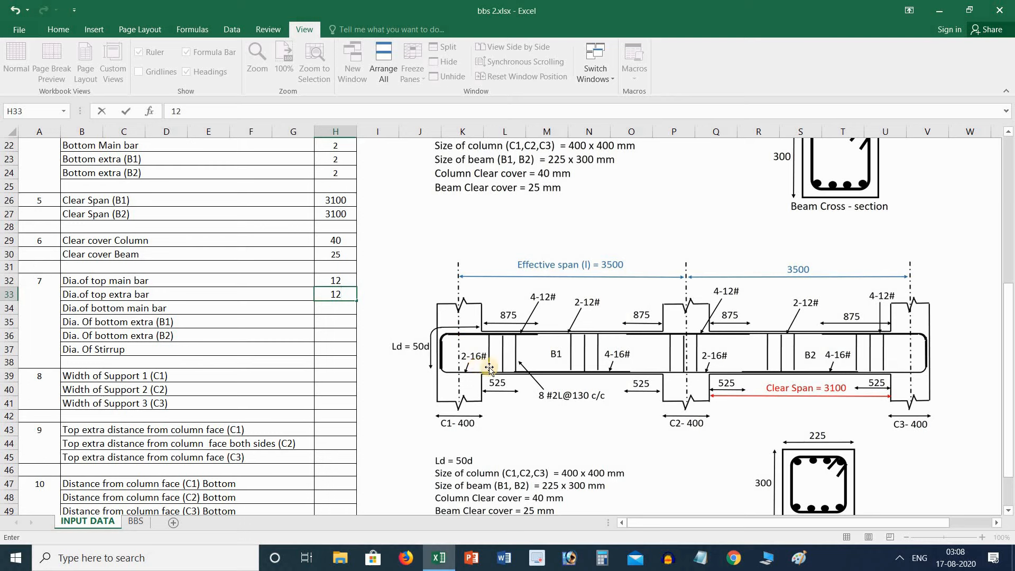
Step: Set the diameters of the bottom main bar and both bottom extra bars (B1, B2) to 16, and the stirrup diameter to 8
{"action": "left_click", "coordinate": [332, 309]}
{"action": "type", "text": "16"}
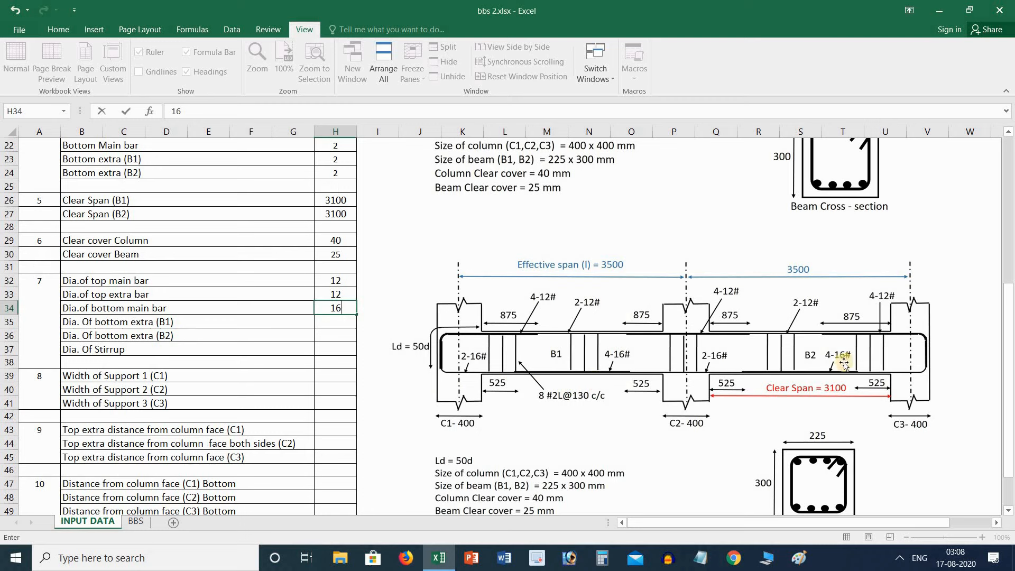
{"action": "left_click", "coordinate": [342, 324]}
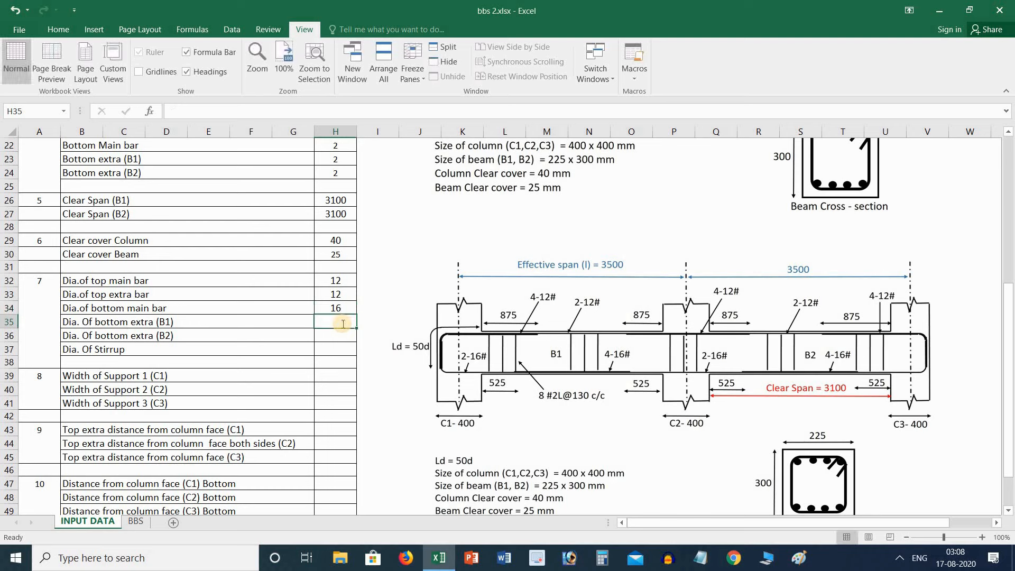
{"action": "type", "text": "16"}
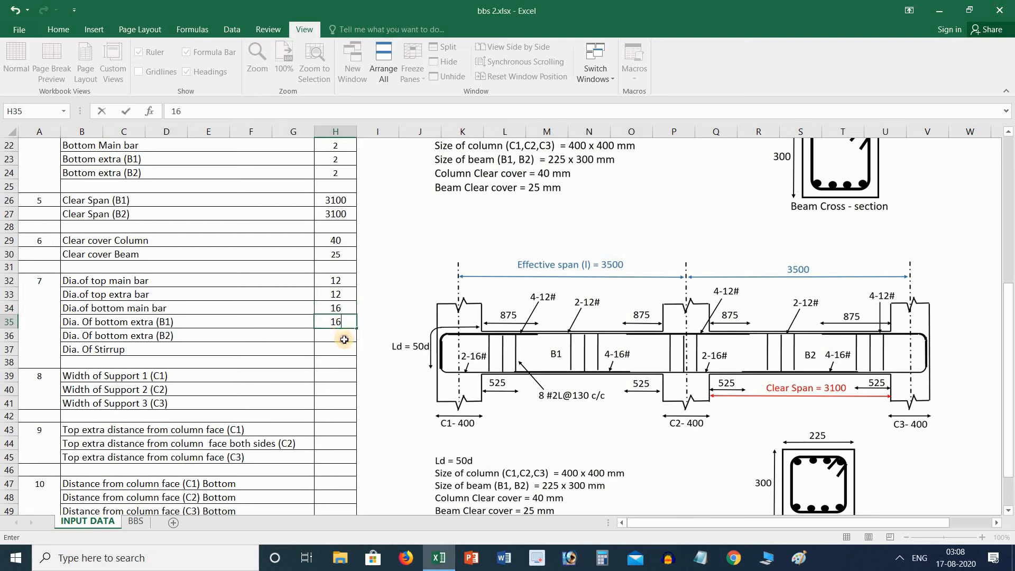
{"action": "left_click", "coordinate": [345, 339]}
{"action": "type", "text": "16"}
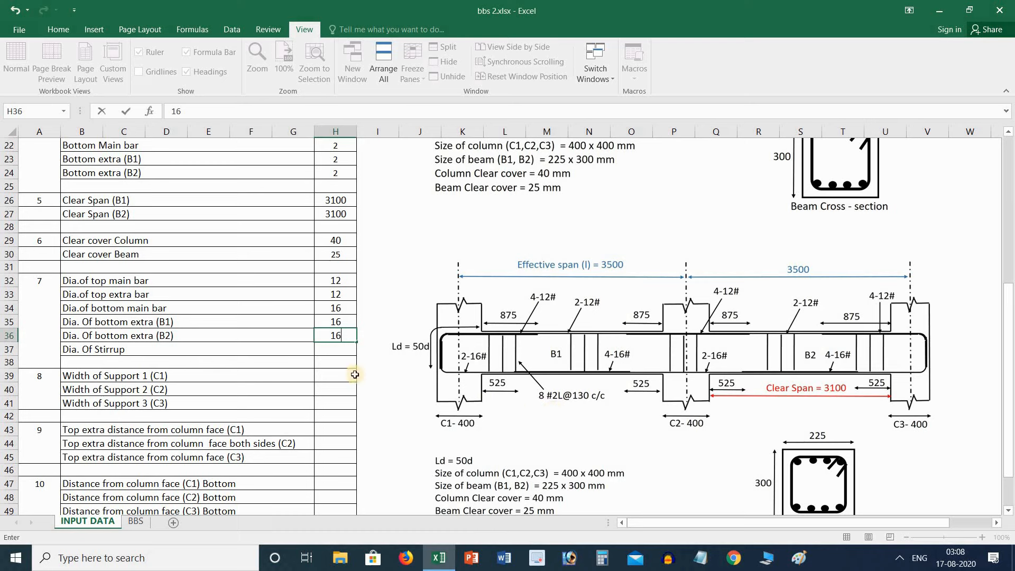
{"action": "left_click", "coordinate": [330, 353]}
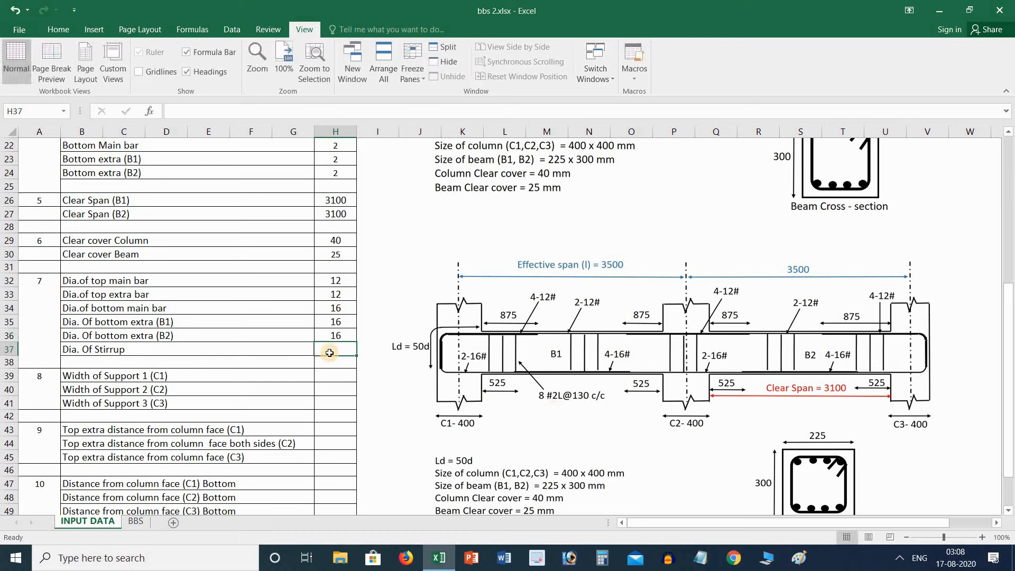
{"action": "type", "text": "8"}
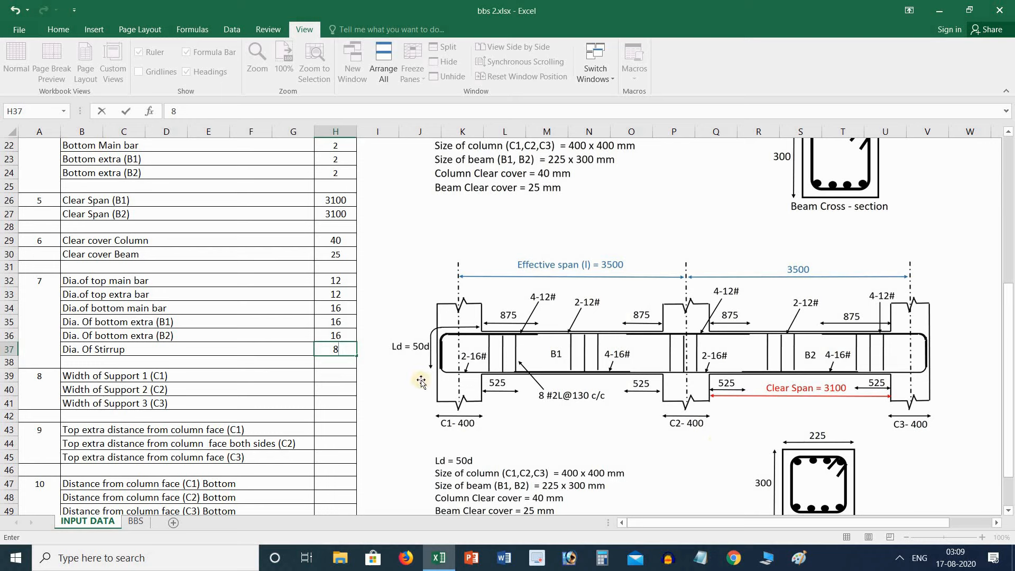
Step: Enter a width of 400 for each of the three supports C1, C2 and C3 in H39:H41
{"action": "left_click", "coordinate": [345, 380]}
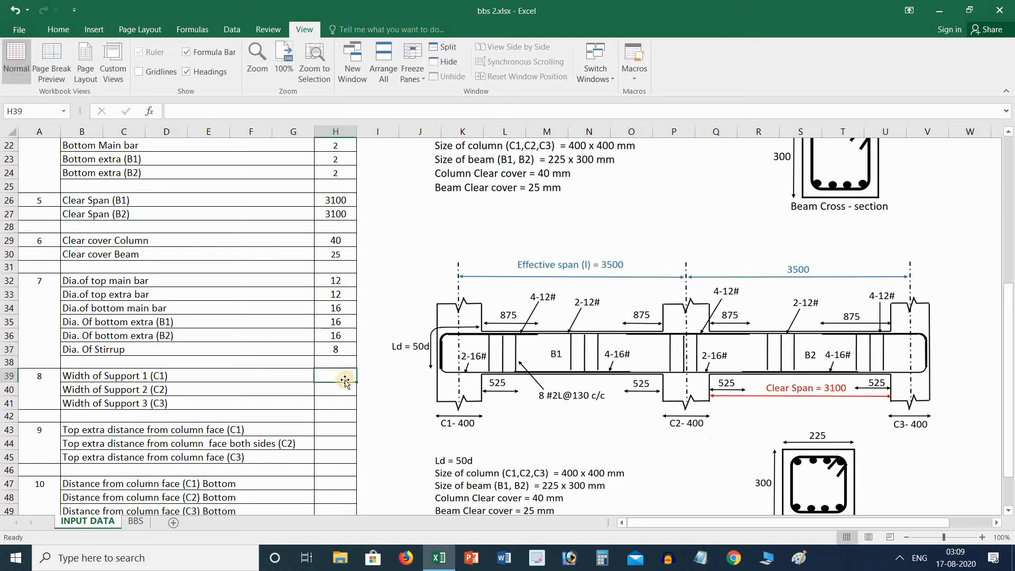
{"action": "type", "text": "400"}
{"action": "key", "text": "Return"}
{"action": "type", "text": "40"}
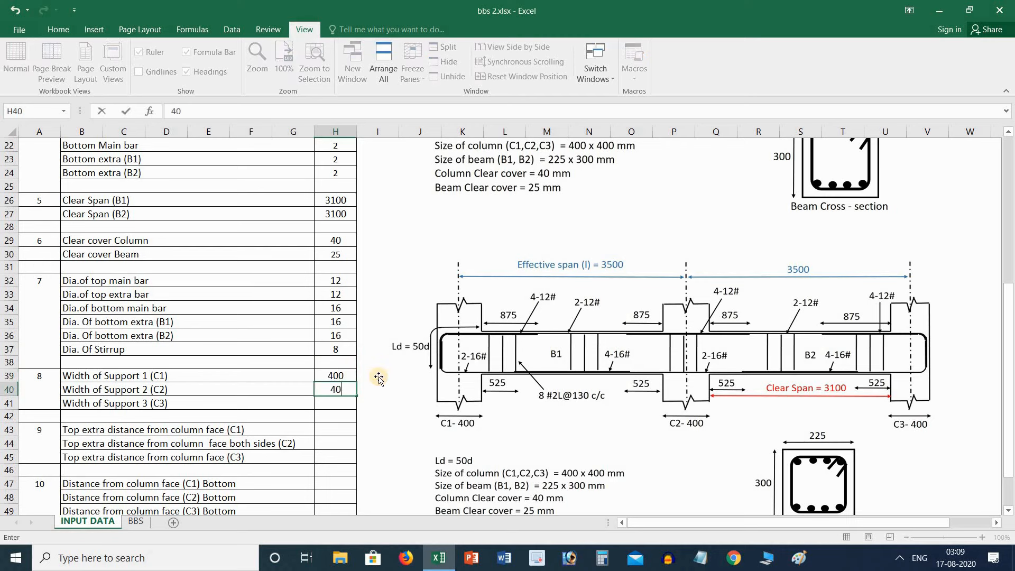
{"action": "type", "text": "0"}
{"action": "key", "text": "Return"}
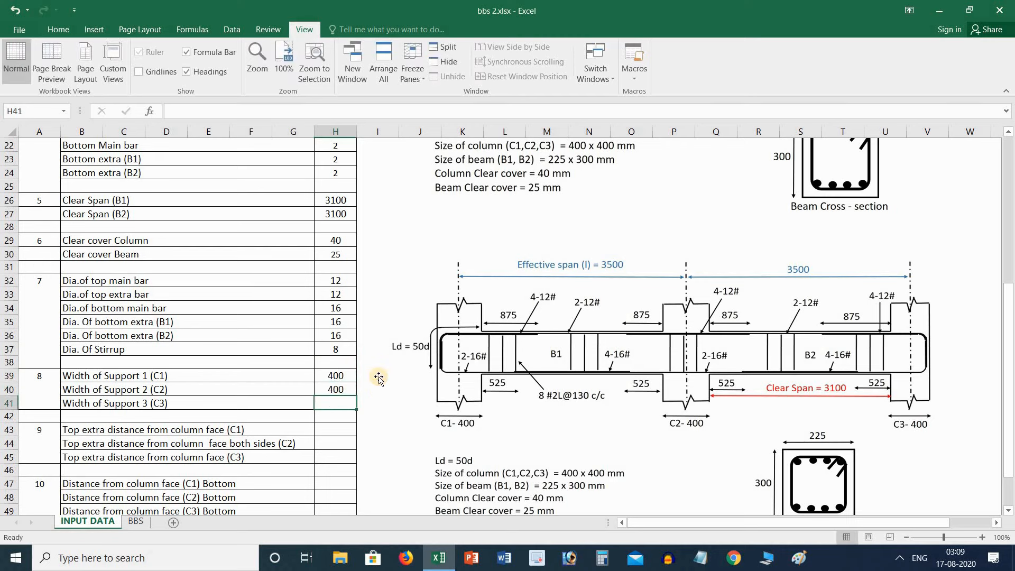
{"action": "type", "text": "400"}
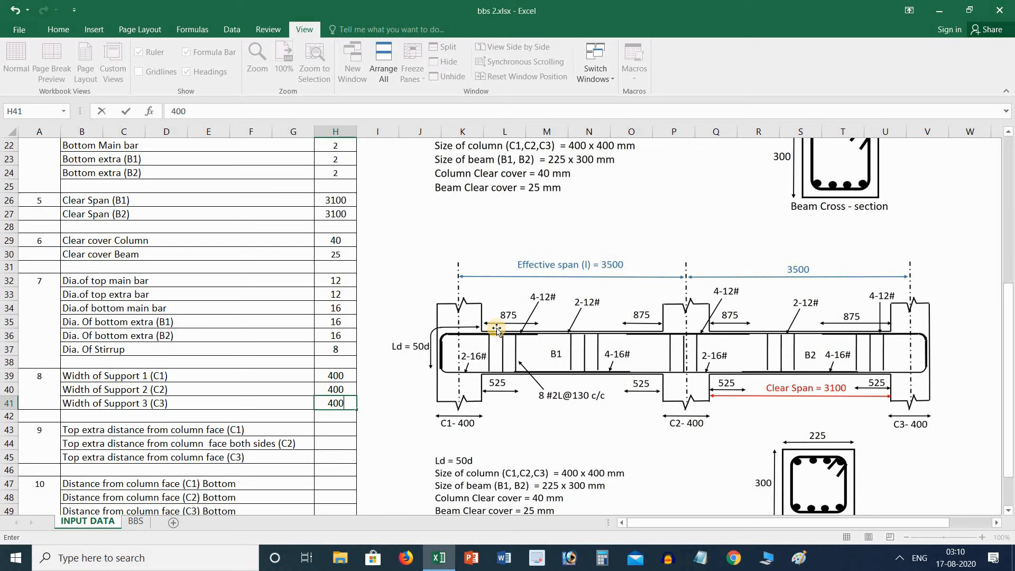
Step: Enter 875 as the top extra distance from the column face for C1, C2 (both sides) and C3 in H43:H45
{"action": "left_click", "coordinate": [343, 428]}
{"action": "type", "text": "875"}
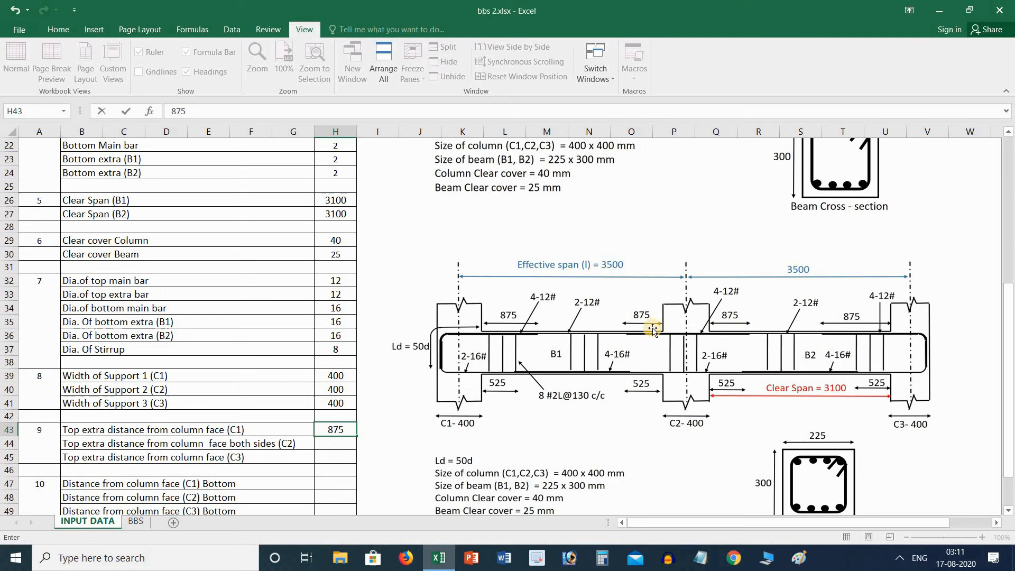
{"action": "left_click", "coordinate": [341, 446]}
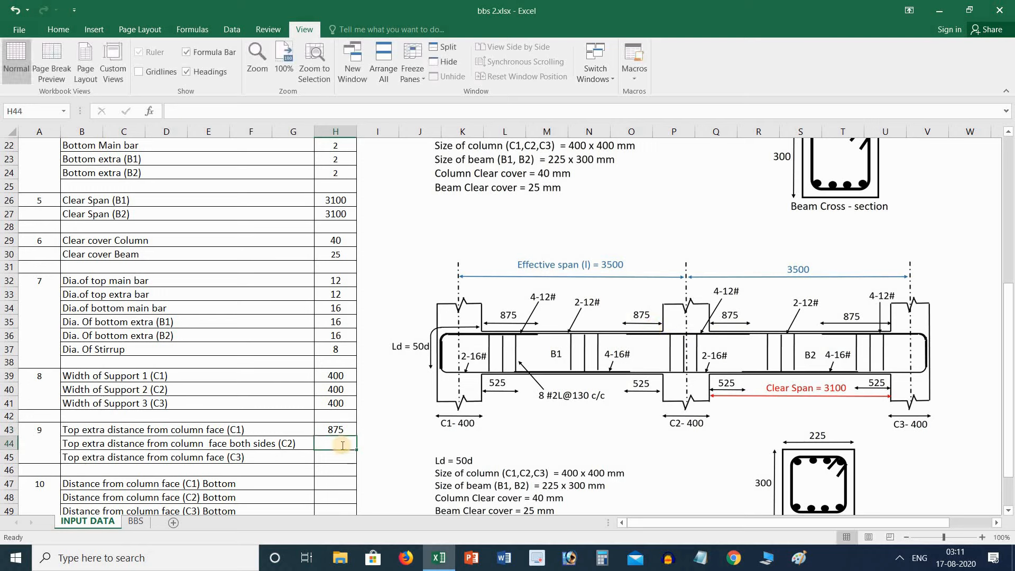
{"action": "type", "text": "875"}
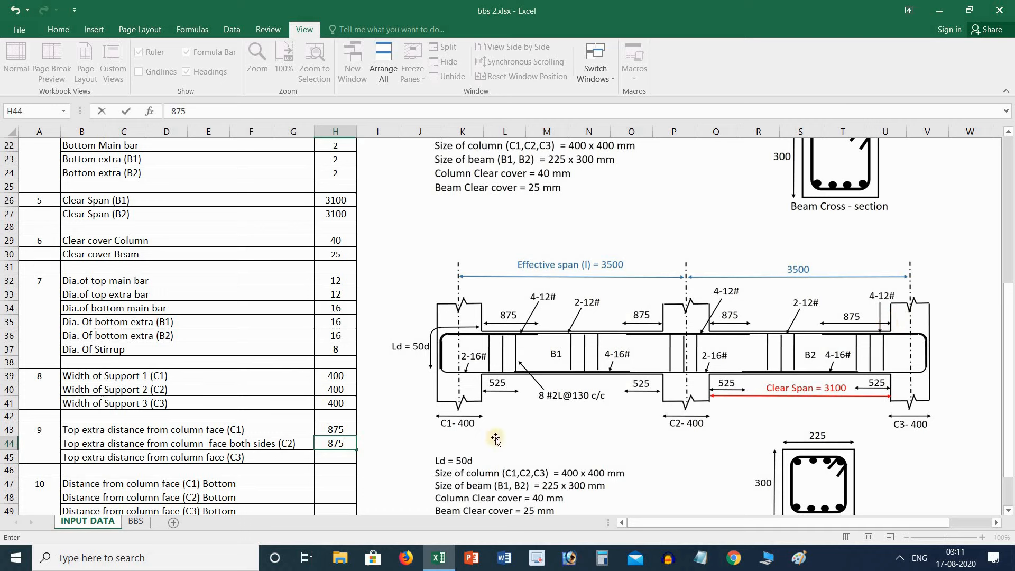
{"action": "left_click", "coordinate": [341, 456]}
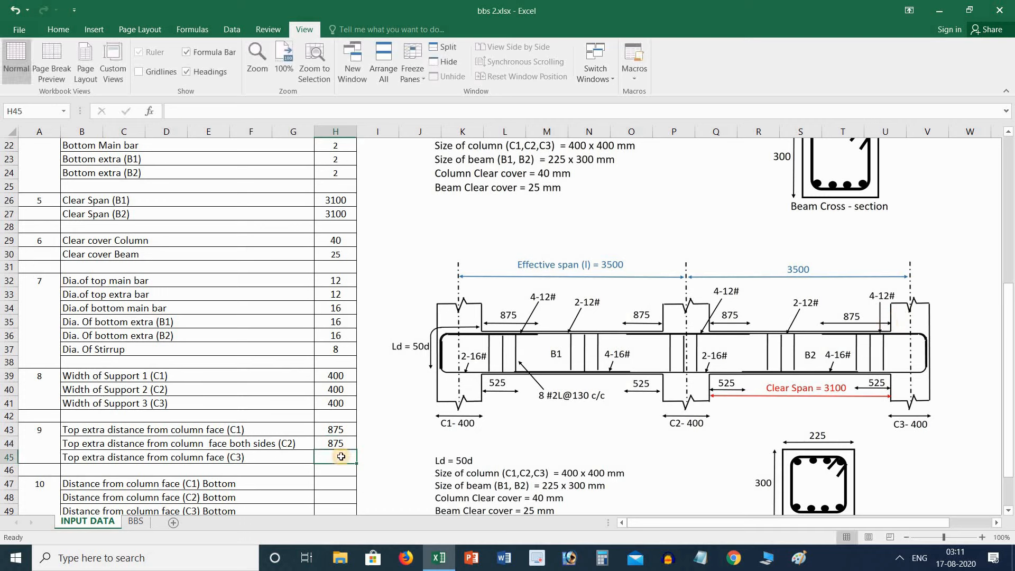
{"action": "type", "text": "875"}
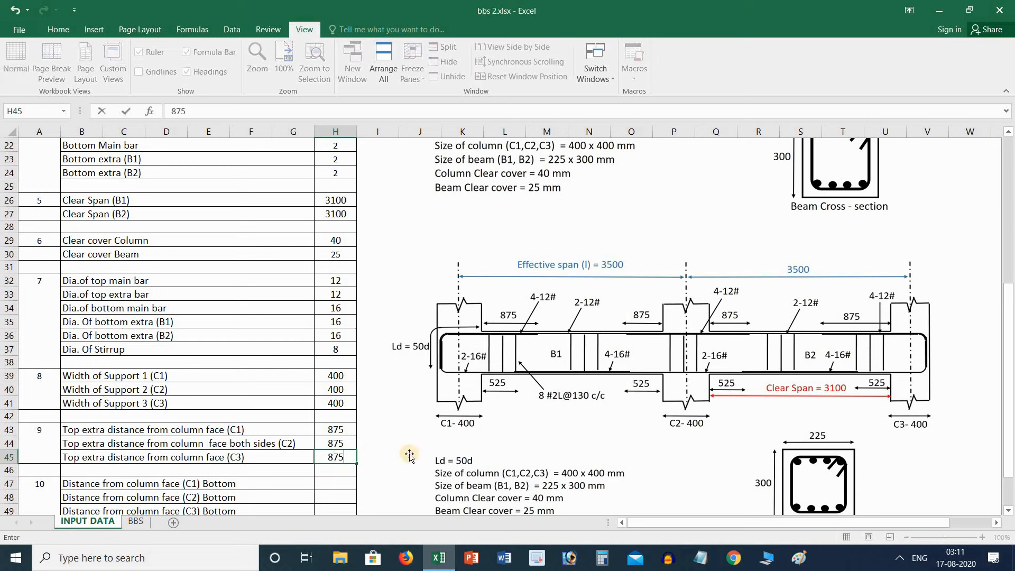
Step: Enter 525 as the bottom distance from the column face for C1, C2 and C3 in H47:H49
{"action": "left_click", "coordinate": [1009, 325]}
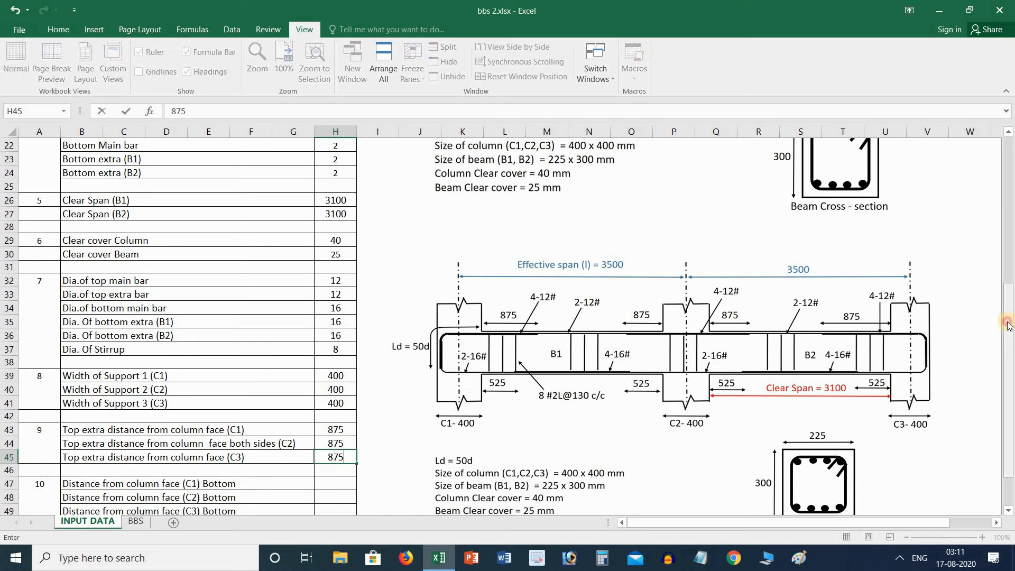
{"action": "left_click_drag", "start_coordinate": [1009, 325], "coordinate": [1009, 353]}
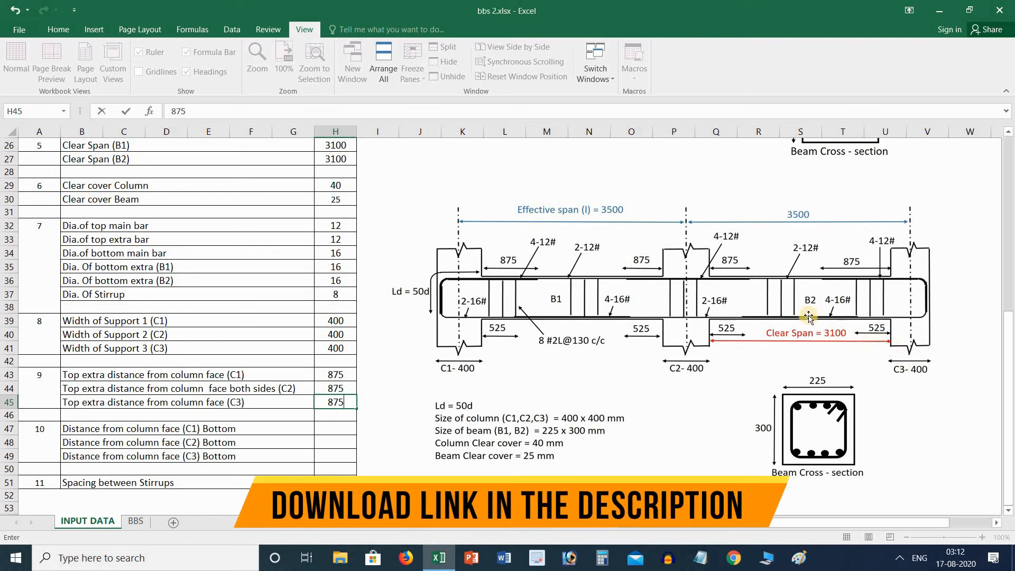
{"action": "left_click", "coordinate": [344, 429]}
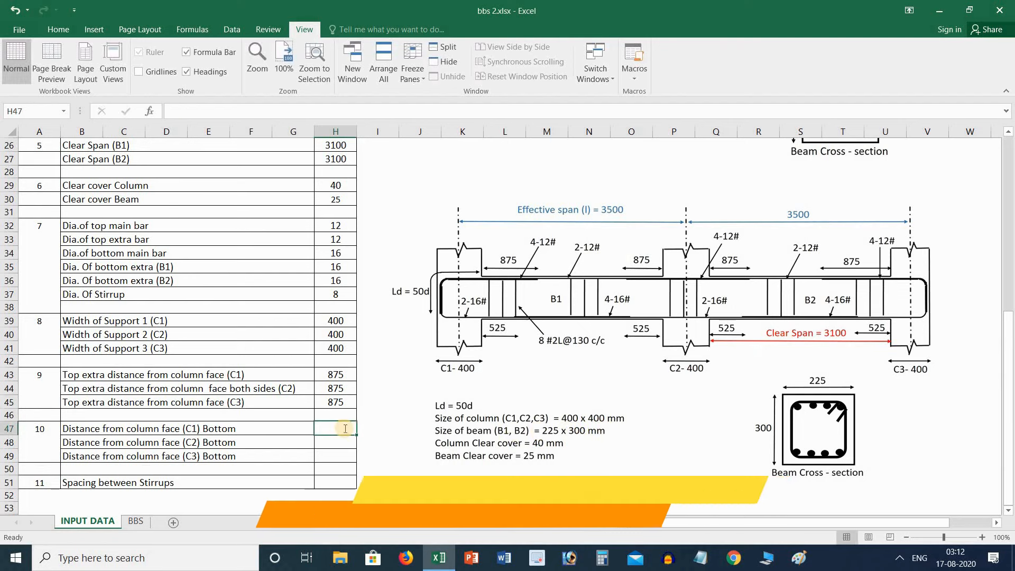
{"action": "type", "text": "525"}
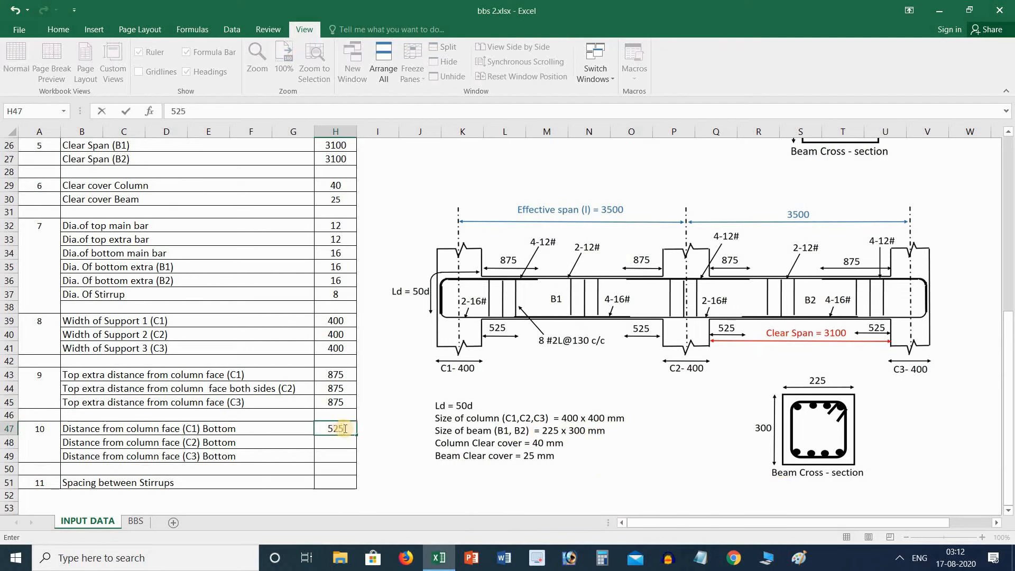
{"action": "key", "text": "Return"}
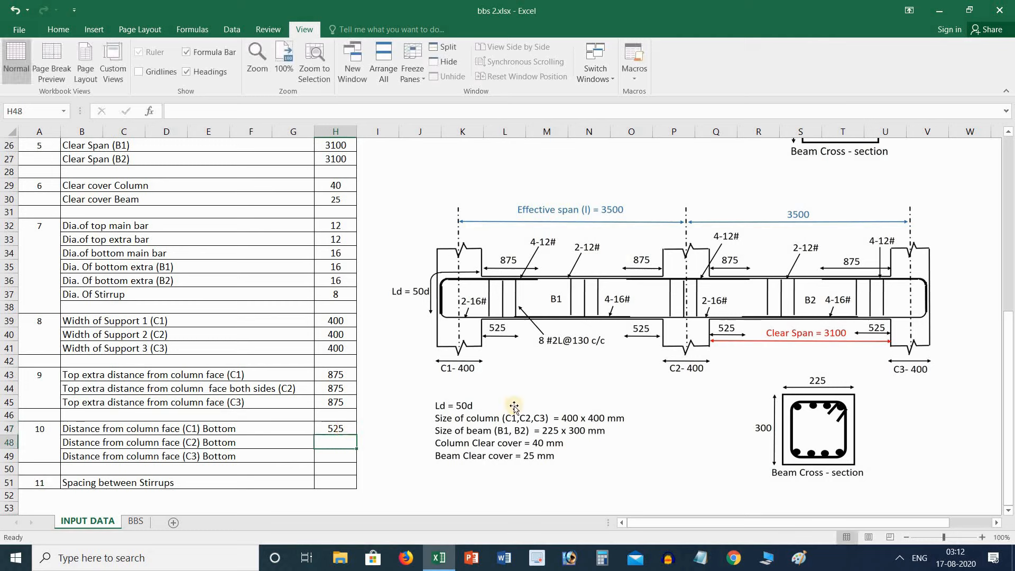
{"action": "type", "text": "525"}
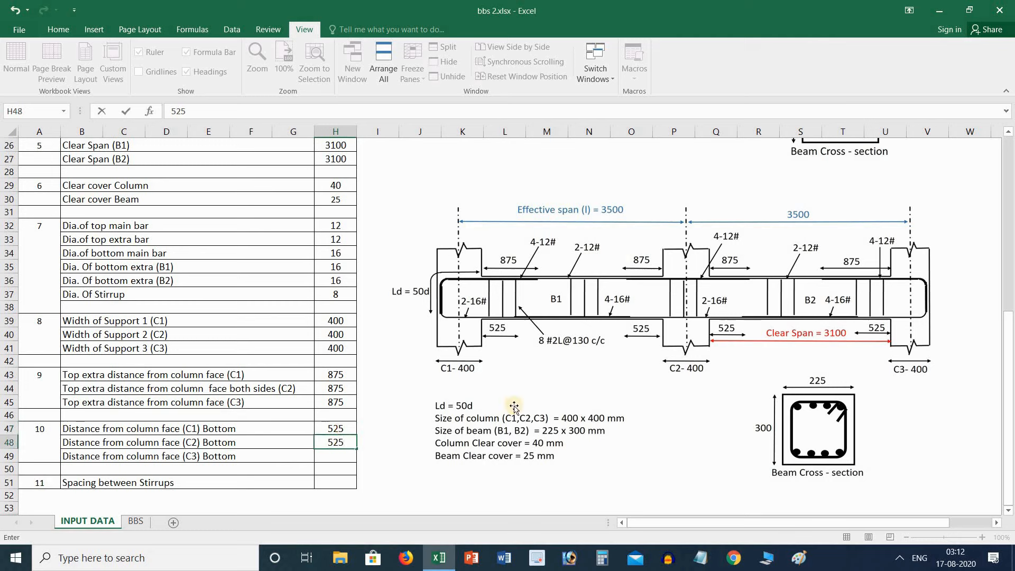
{"action": "key", "text": "Return"}
{"action": "type", "text": "525"}
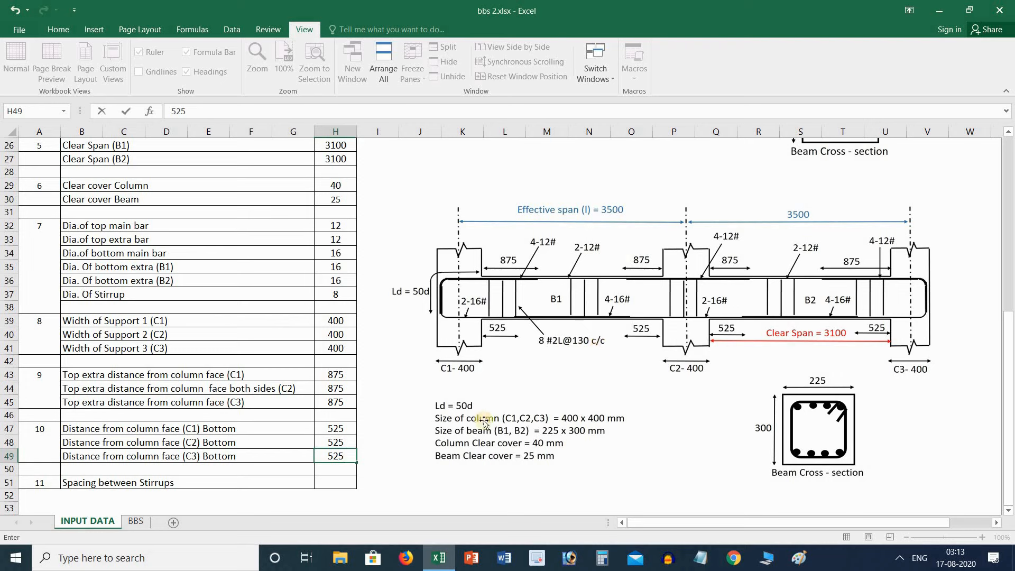
Step: Set the spacing between stirrups to 130 in H51
{"action": "left_click", "coordinate": [341, 483]}
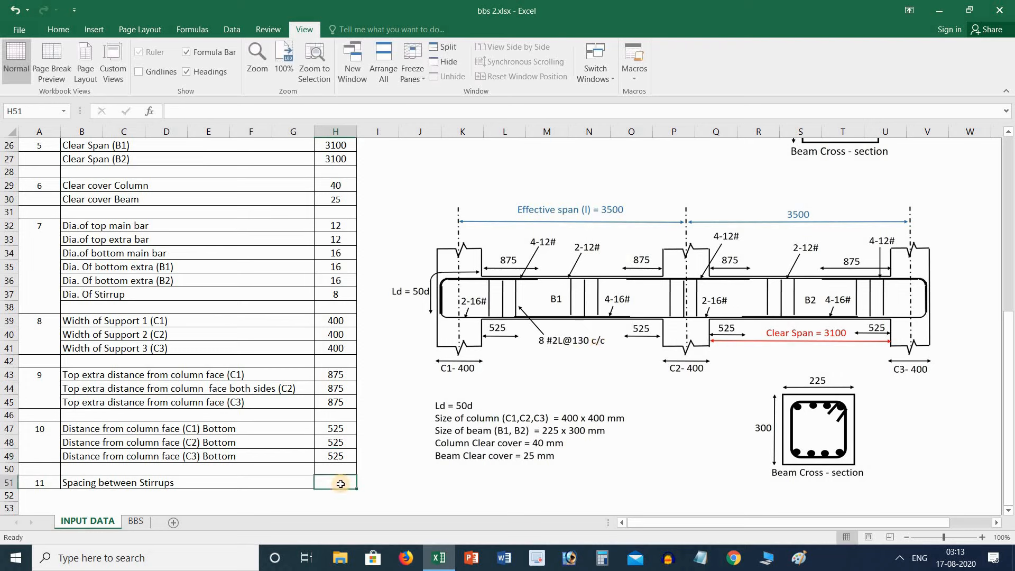
{"action": "type", "text": "130"}
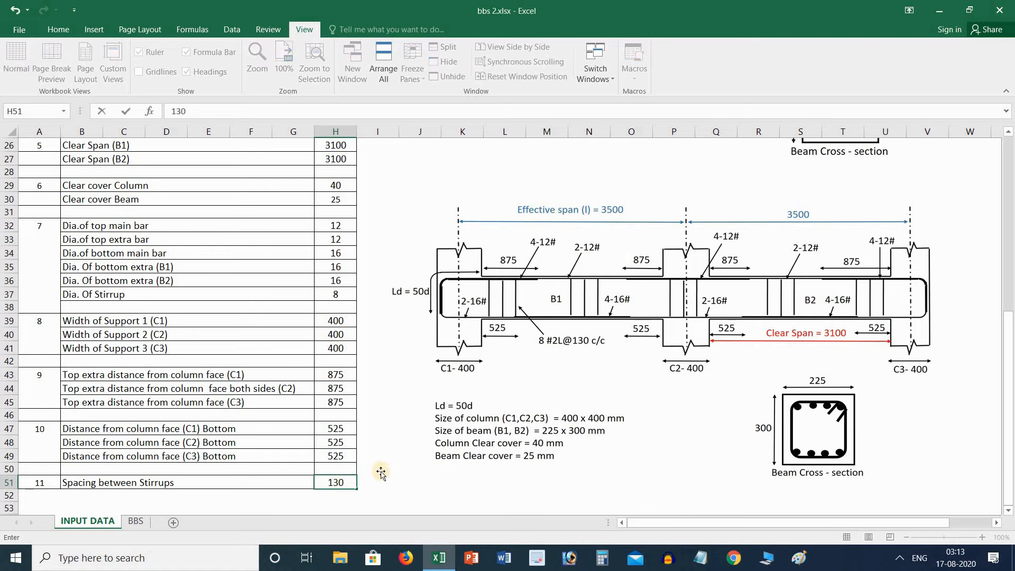
{"action": "left_click_drag", "start_coordinate": [1009, 354], "coordinate": [1011, 196]}
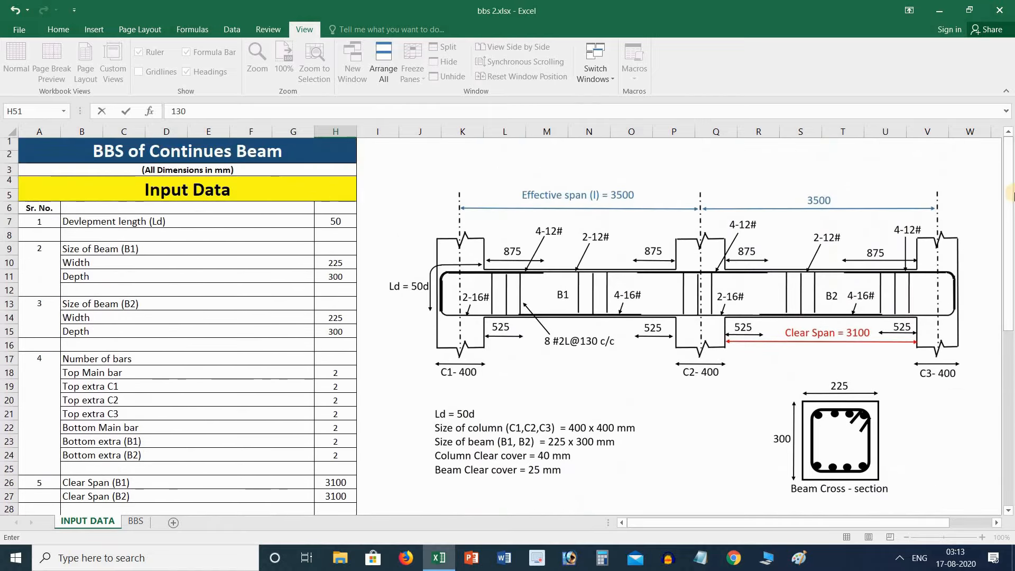
Step: Review the cutting lengths, weights and bar shapes on the BBS sheet from the top bars to the stirrups, and return to INPUT DATA
{"action": "left_click", "coordinate": [136, 521]}
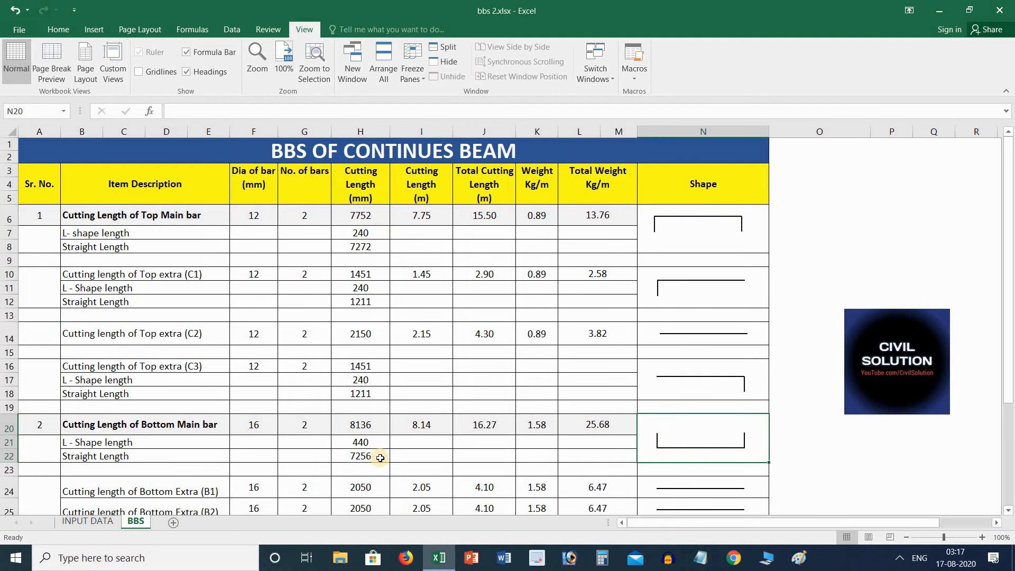
{"action": "left_click_drag", "start_coordinate": [1010, 296], "coordinate": [414, 460]}
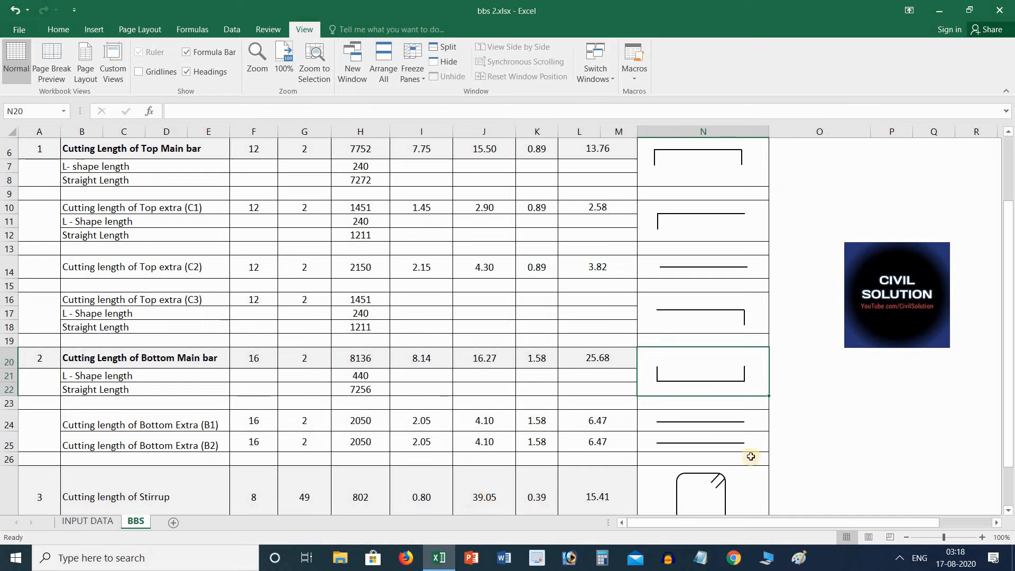
{"action": "left_click_drag", "start_coordinate": [1010, 339], "coordinate": [1005, 245]}
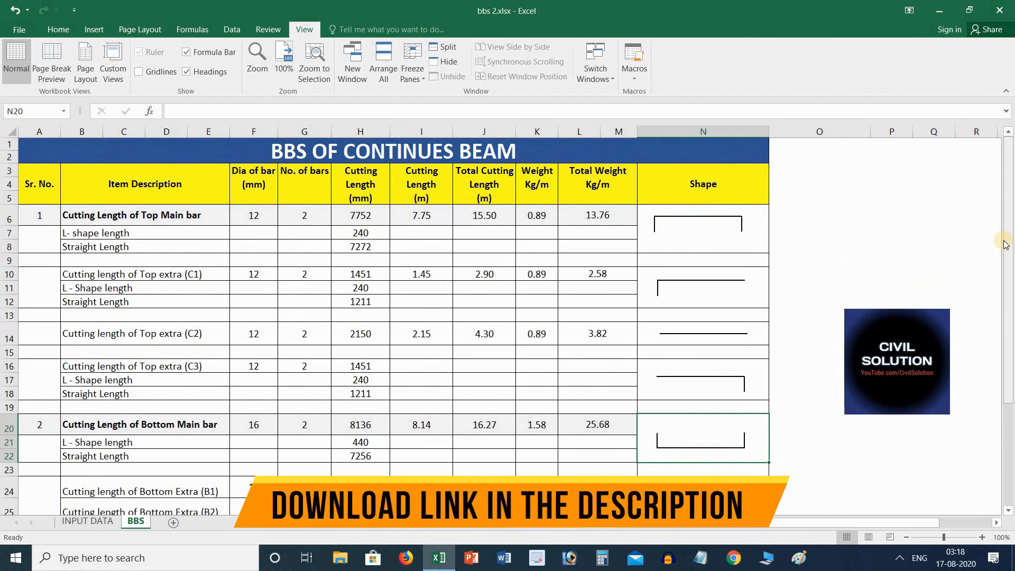
{"action": "left_click", "coordinate": [99, 520]}
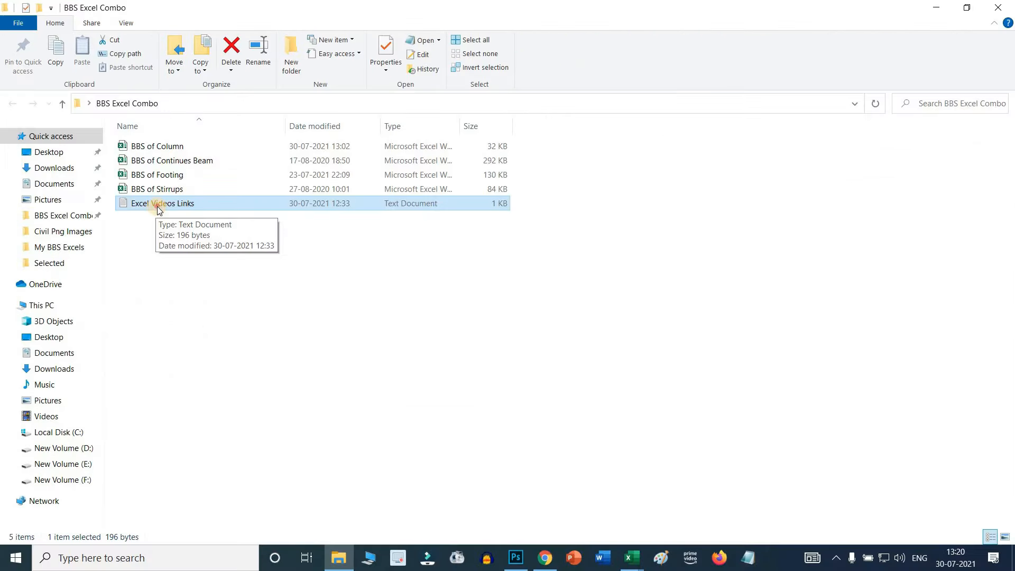
Step: Open the Excel Videos Links text file from the BBS Excel Combo folder and switch to the BBS of Column workbook in Excel
{"action": "double_click", "coordinate": [157, 206]}
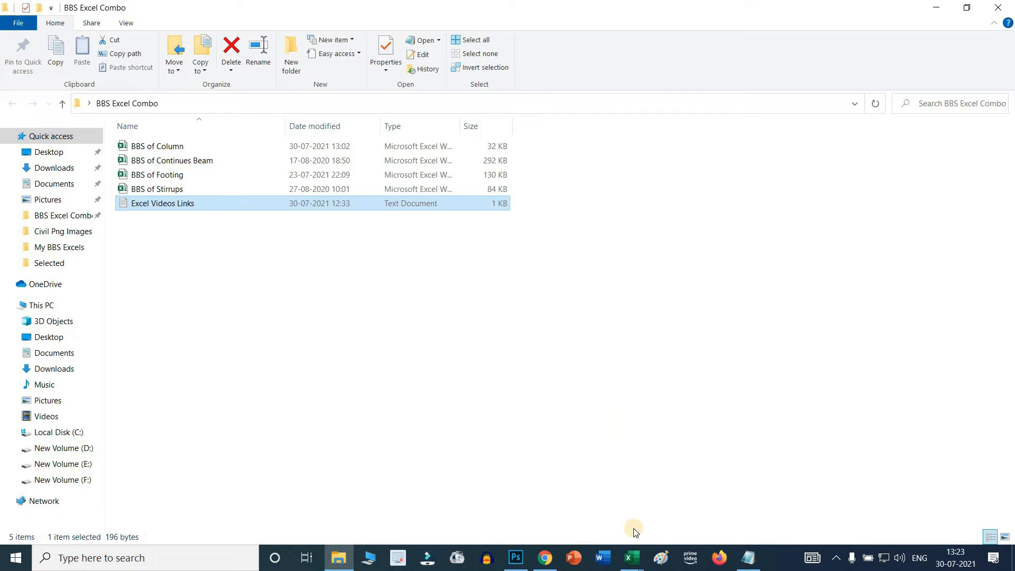
{"action": "mouse_move", "coordinate": [631, 557]}
{"action": "left_click", "coordinate": [438, 499]}
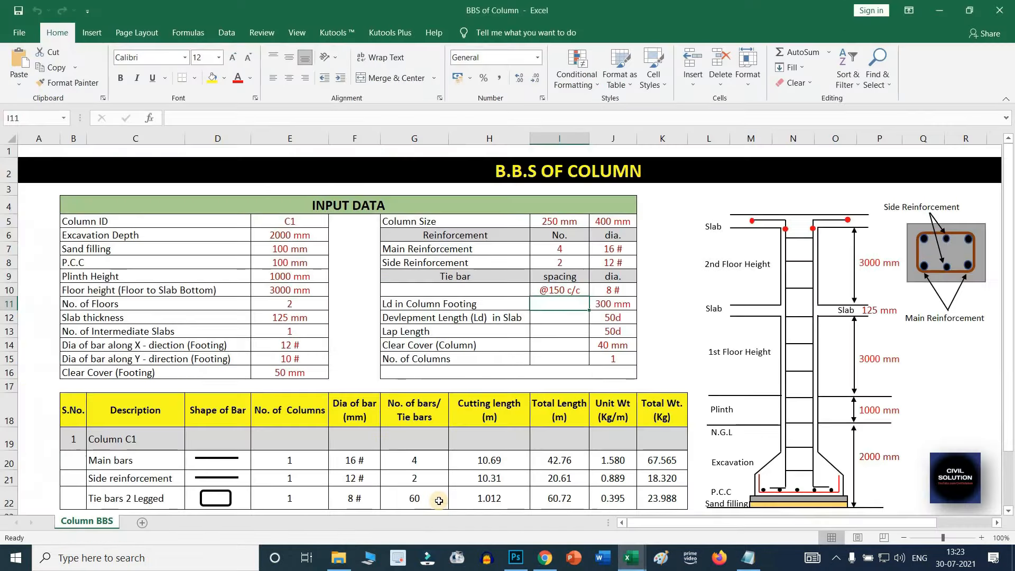